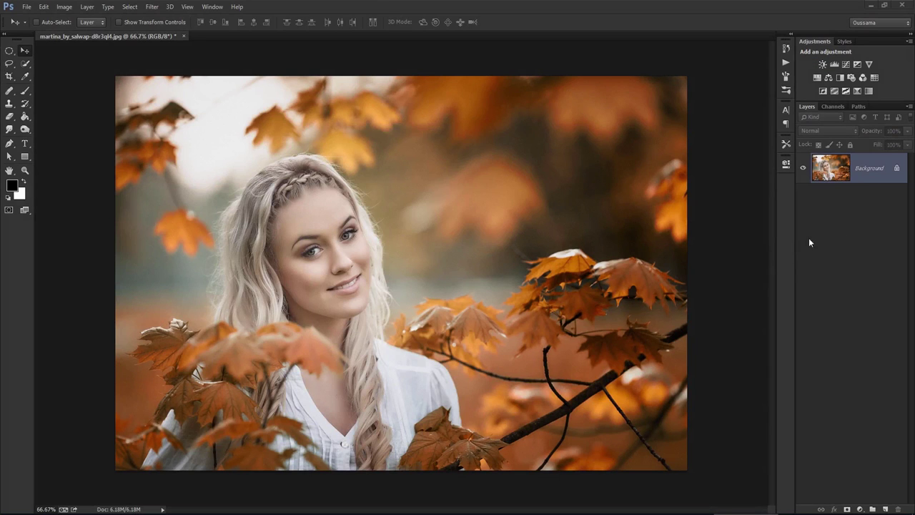
# Duplicate the Background layer as a new layer named Smart Blur.
pyautogui.doubleClick(874, 172)
pyautogui.rightClick(874, 167)
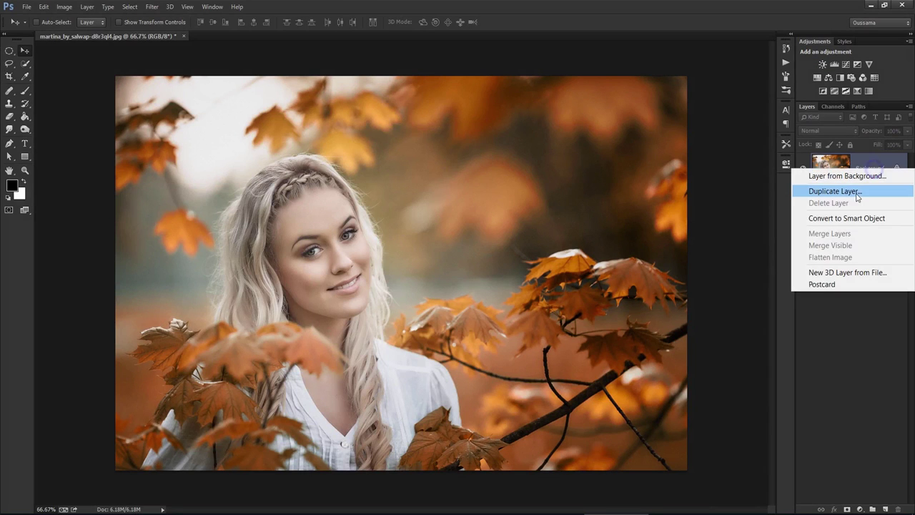
pyautogui.click(847, 191)
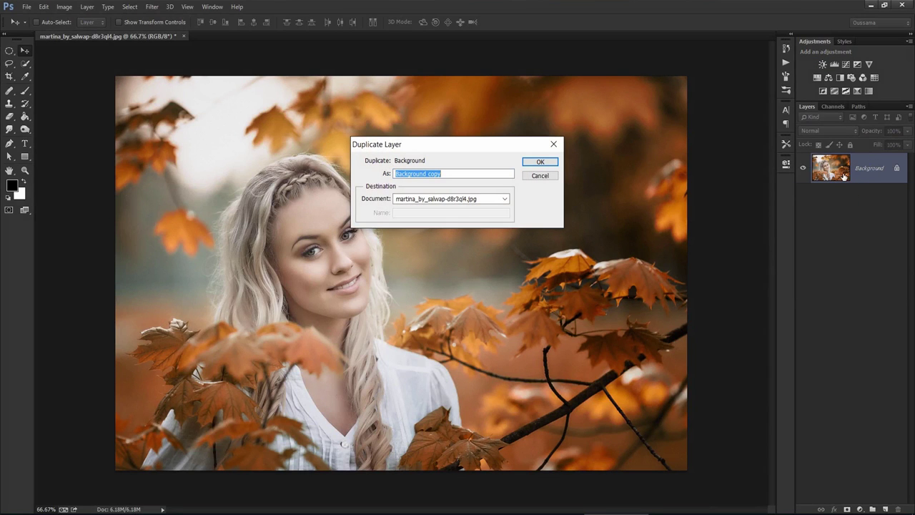
pyautogui.write('Smart Blur')
pyautogui.click(540, 162)
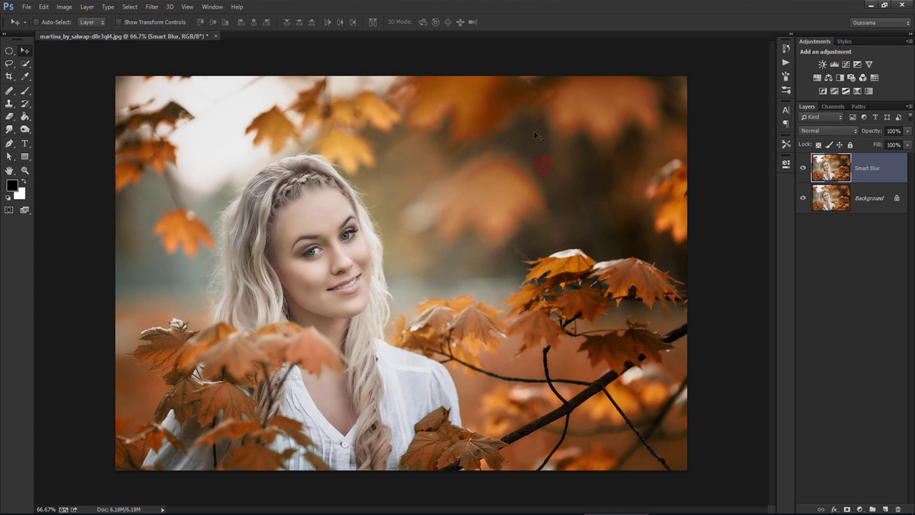
# Apply a Smart Blur with radius 27 and threshold about 32 to the Smart Blur layer.
pyautogui.click(158, 10)
pyautogui.moveTo(186, 144)
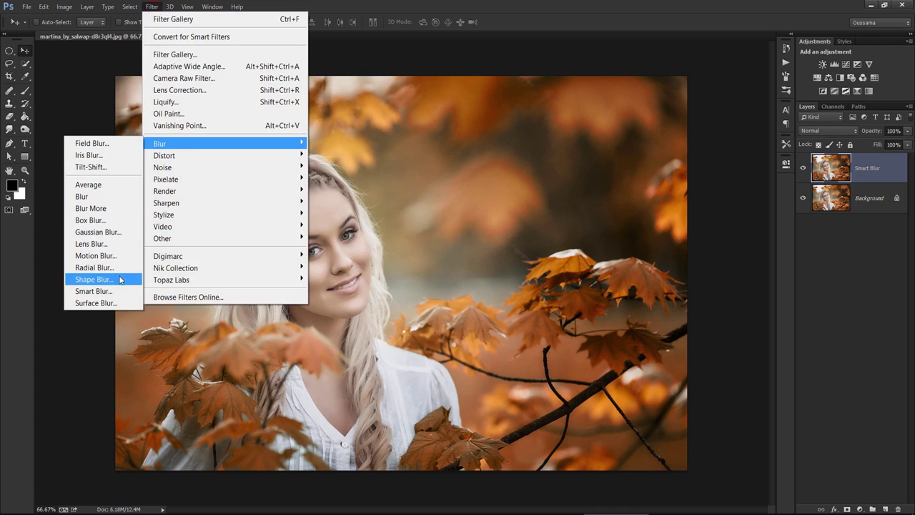
pyautogui.click(117, 291)
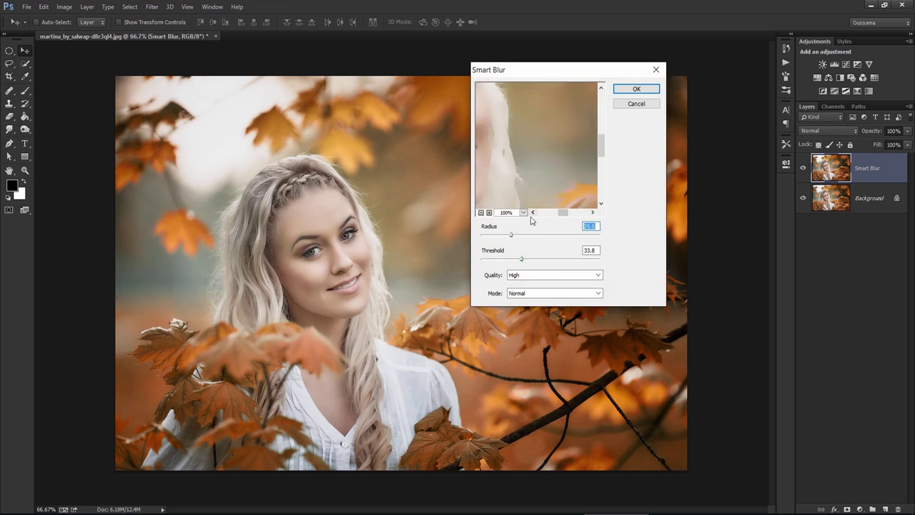
pyautogui.moveTo(507, 159)
pyautogui.mouseDown()
pyautogui.moveTo(529, 229)
pyautogui.moveTo(514, 235)
pyautogui.mouseUp()
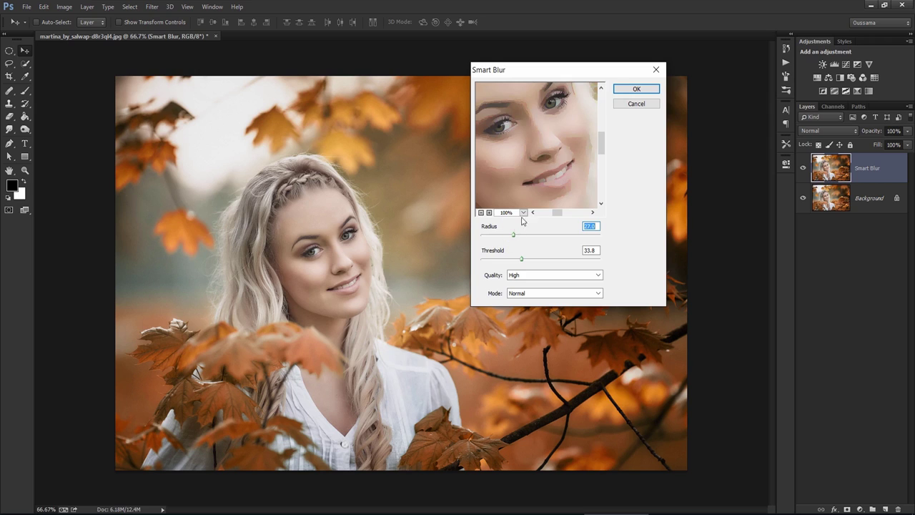
pyautogui.moveTo(528, 176); pyautogui.dragTo(546, 171)
pyautogui.moveTo(522, 262); pyautogui.dragTo(521, 261)
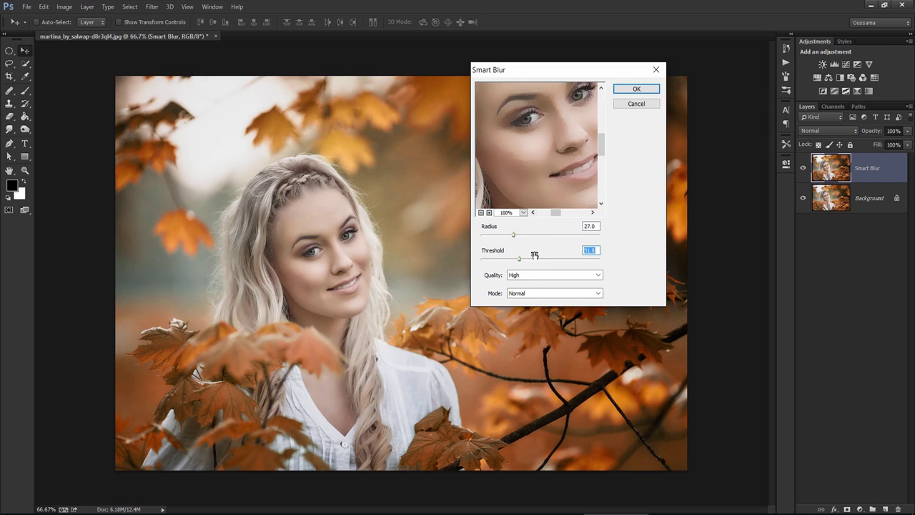
pyautogui.click(636, 88)
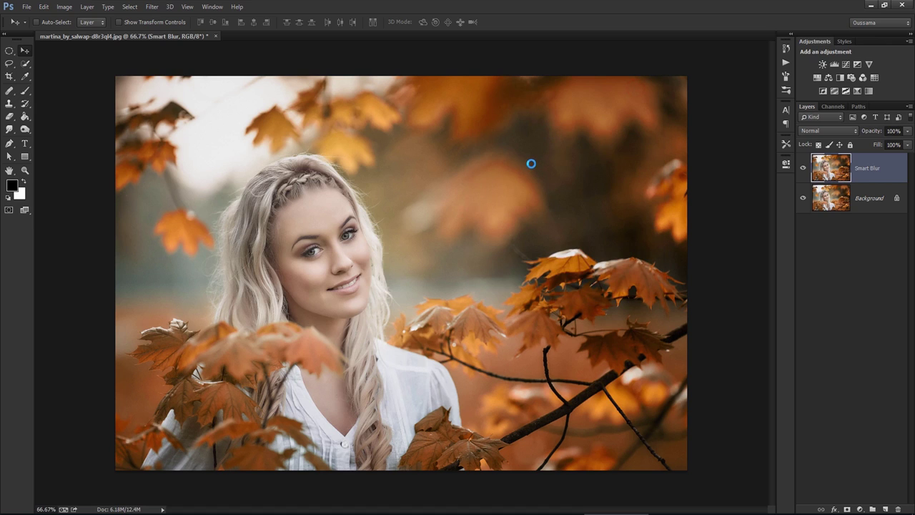
pyautogui.click(868, 198)
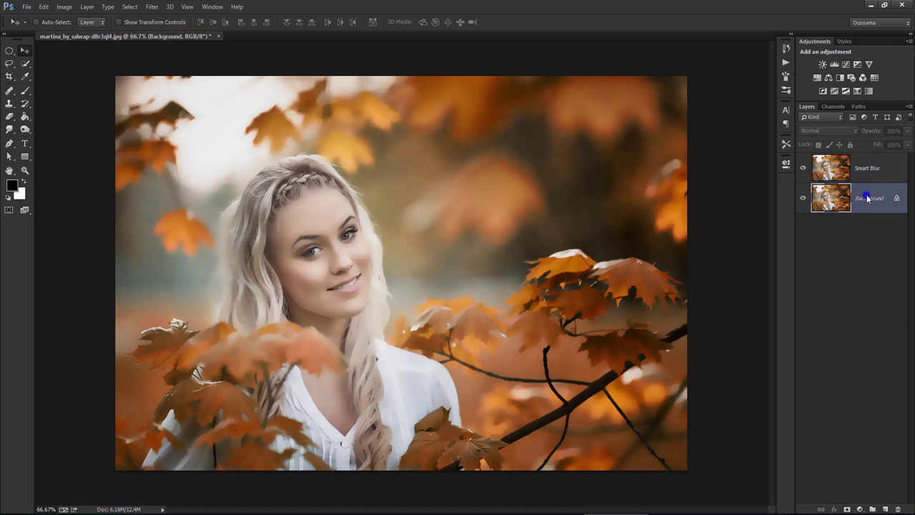
# Duplicate Background as a layer named Lines and move it to the top of the stack.
pyautogui.rightClick(868, 198)
pyautogui.click(834, 221)
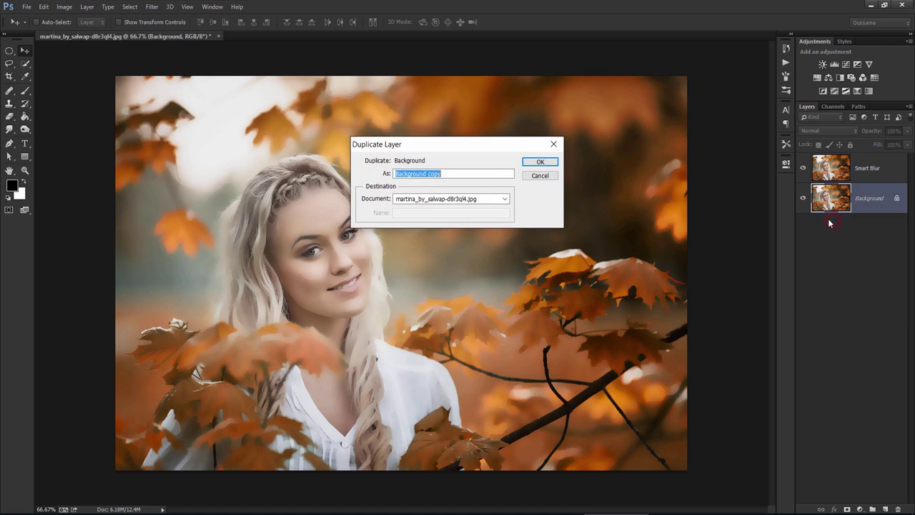
pyautogui.write('Lines')
pyautogui.click(557, 162)
pyautogui.moveTo(887, 203); pyautogui.dragTo(889, 166)
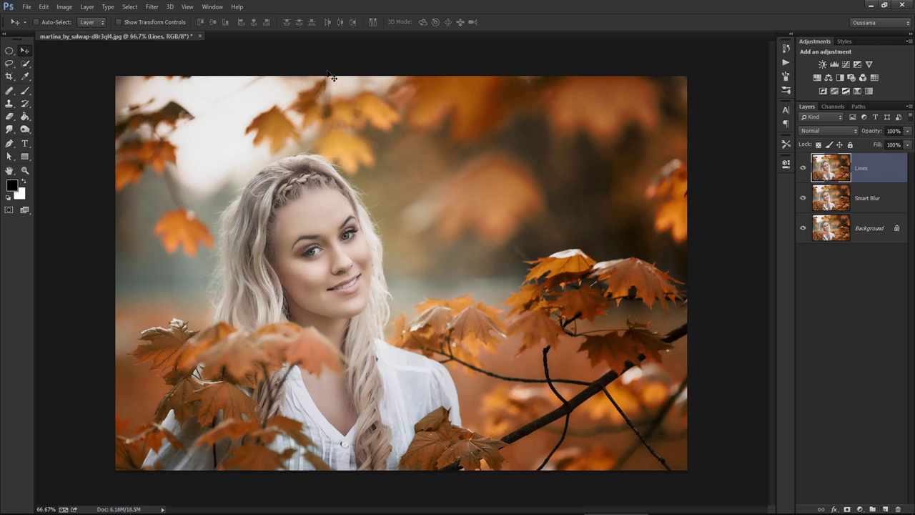
# Apply Glowing Edges (Width 1, Brightness 10, Smoothness 15) to the Lines layer.
pyautogui.click(152, 6)
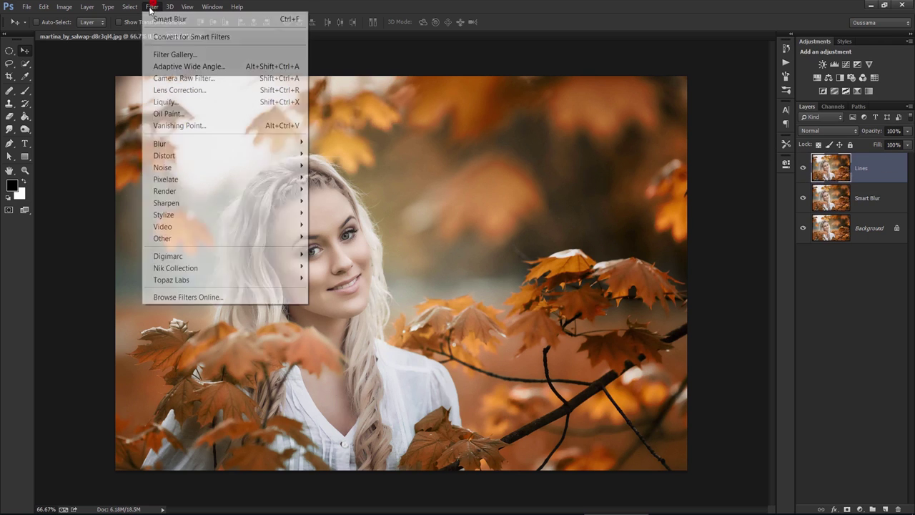
pyautogui.click(179, 55)
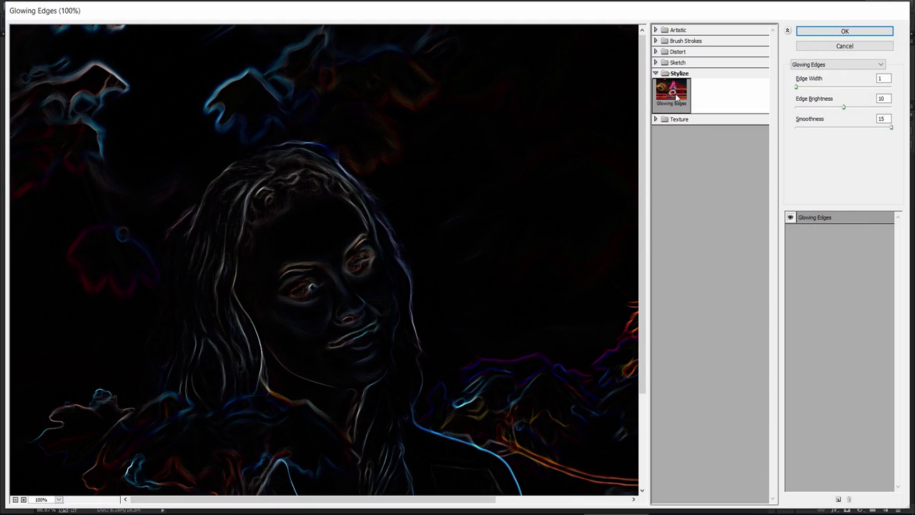
pyautogui.scroll(-5, 401, 189)
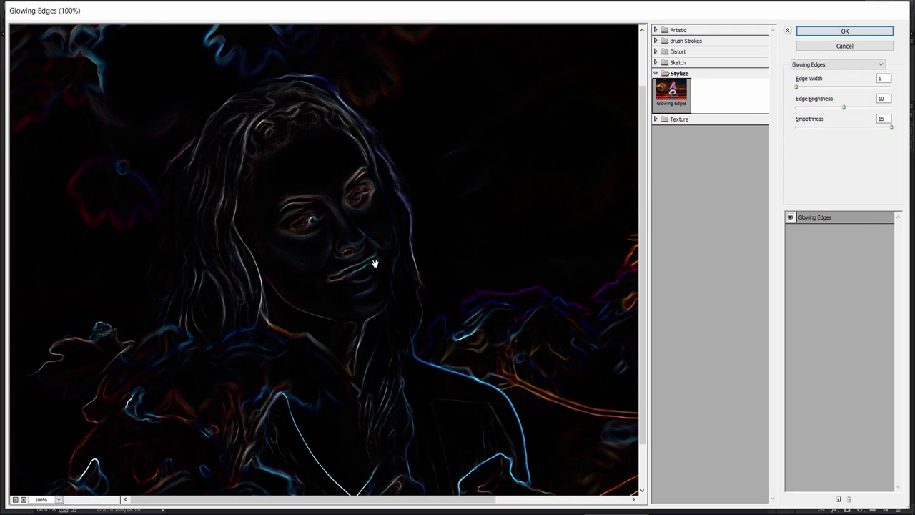
pyautogui.scroll(-3, 368, 281)
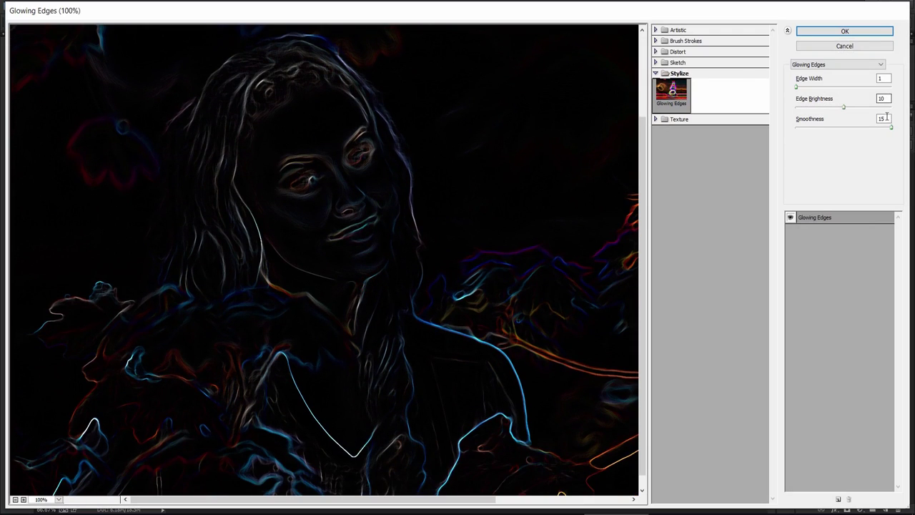
pyautogui.click(857, 31)
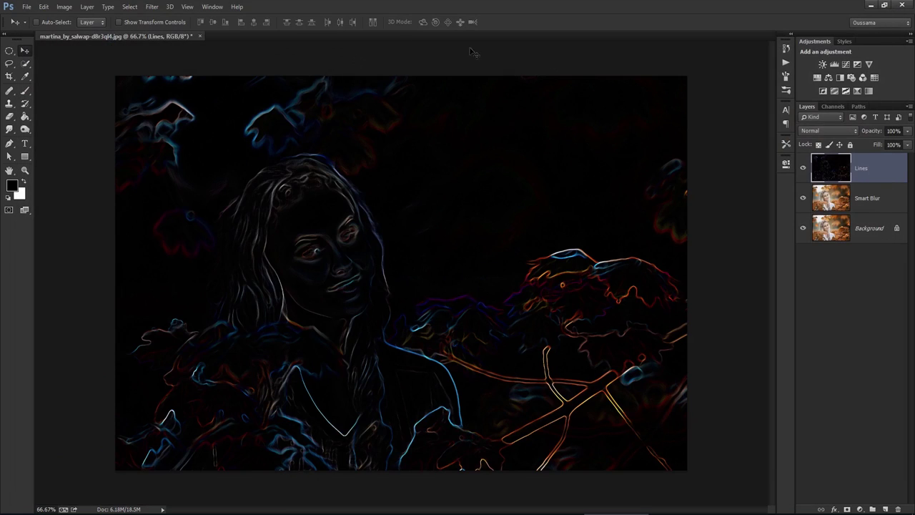
# Invert and desaturate the Lines layer into grey line art on white.
pyautogui.click(64, 7)
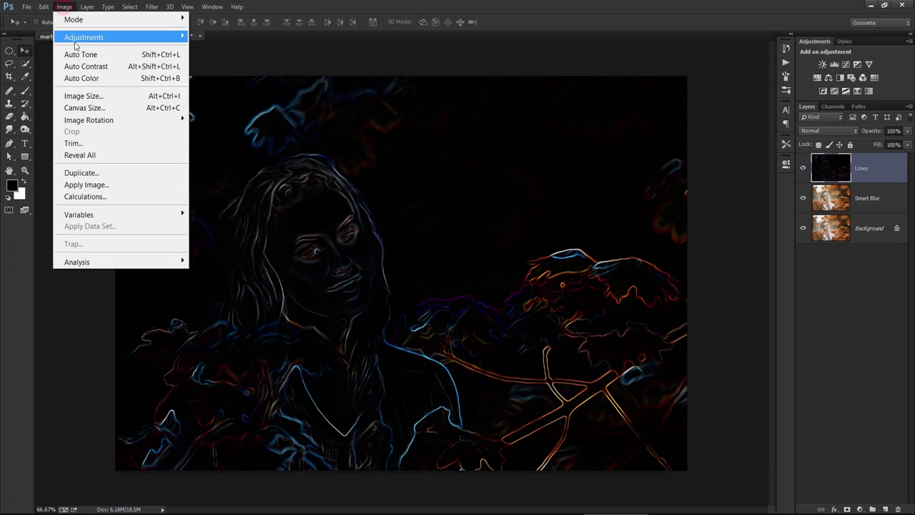
pyautogui.moveTo(84, 37)
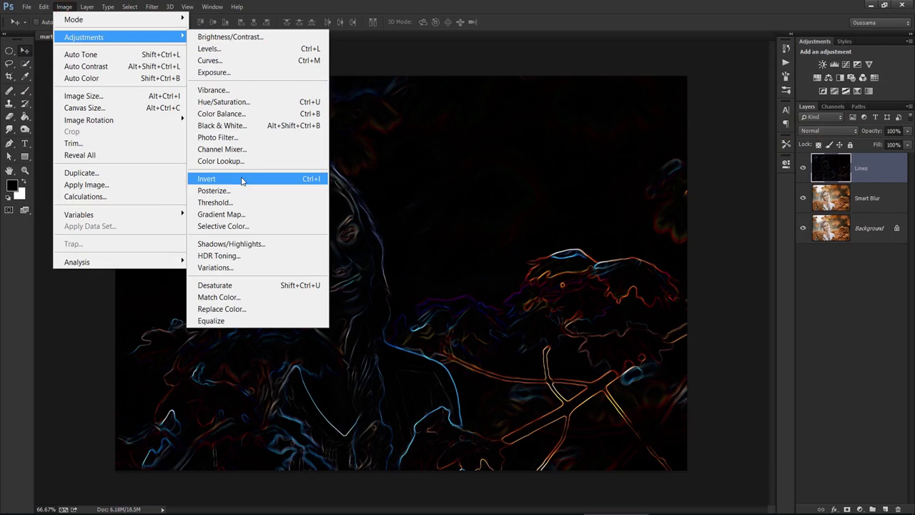
pyautogui.click(244, 179)
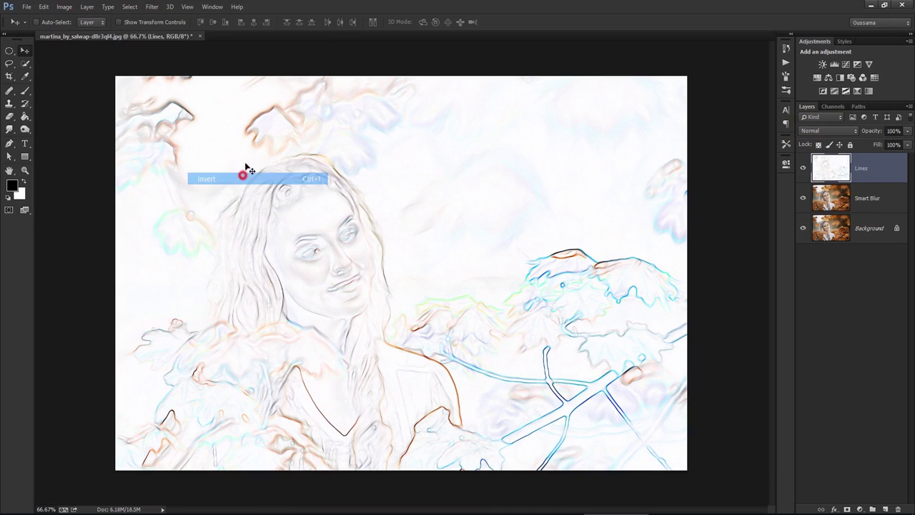
pyautogui.click(64, 6)
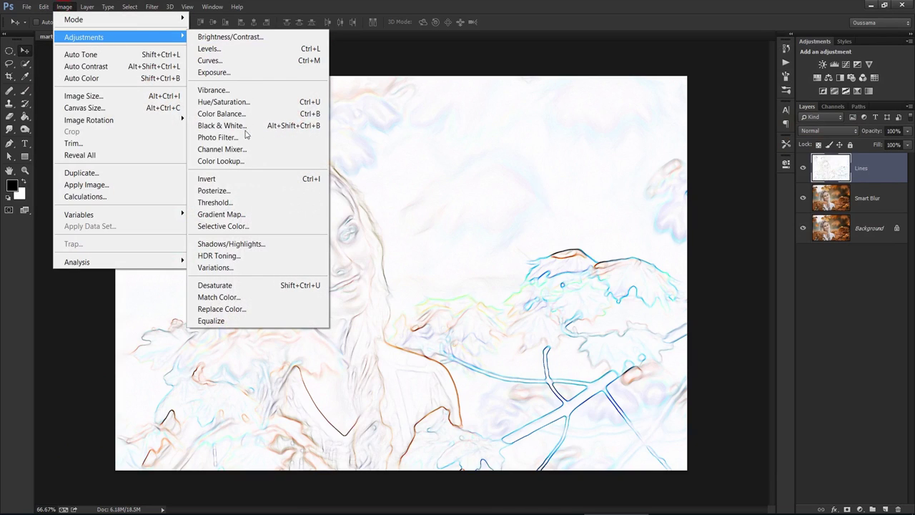
pyautogui.click(242, 285)
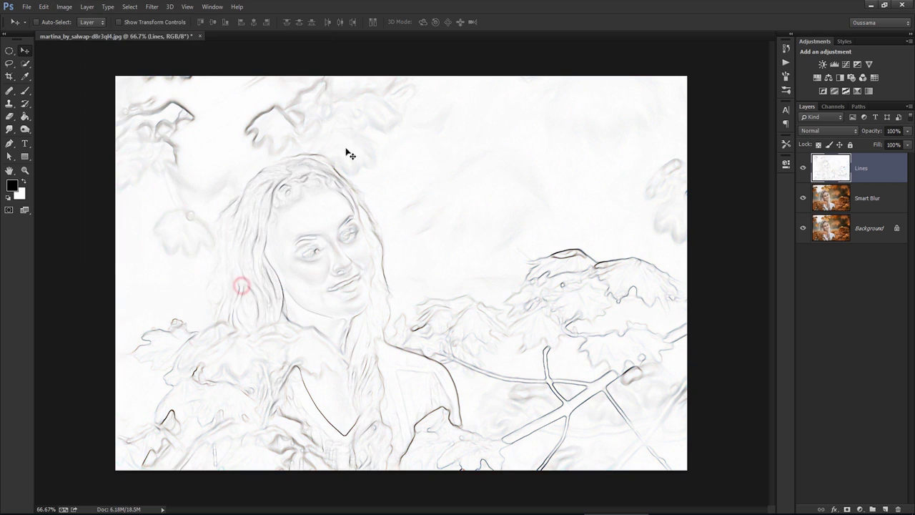
# Set the Lines layer to Multiply and check it by toggling its visibility.
pyautogui.click(830, 131)
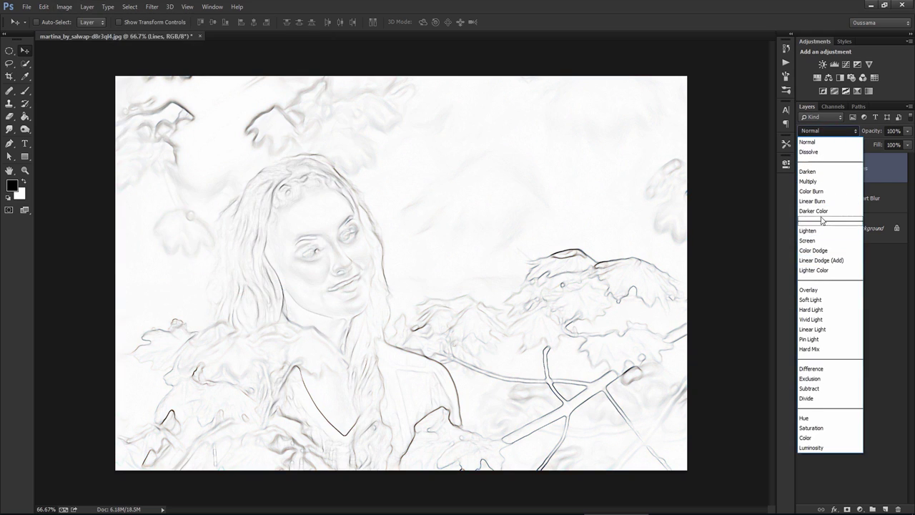
pyautogui.click(833, 183)
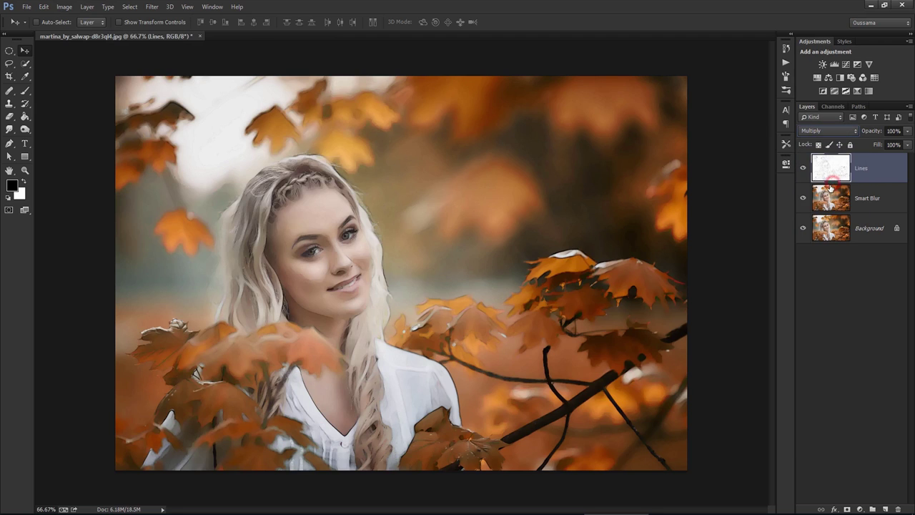
pyautogui.click(803, 169)
pyautogui.click(871, 200)
pyautogui.rightClick(884, 197)
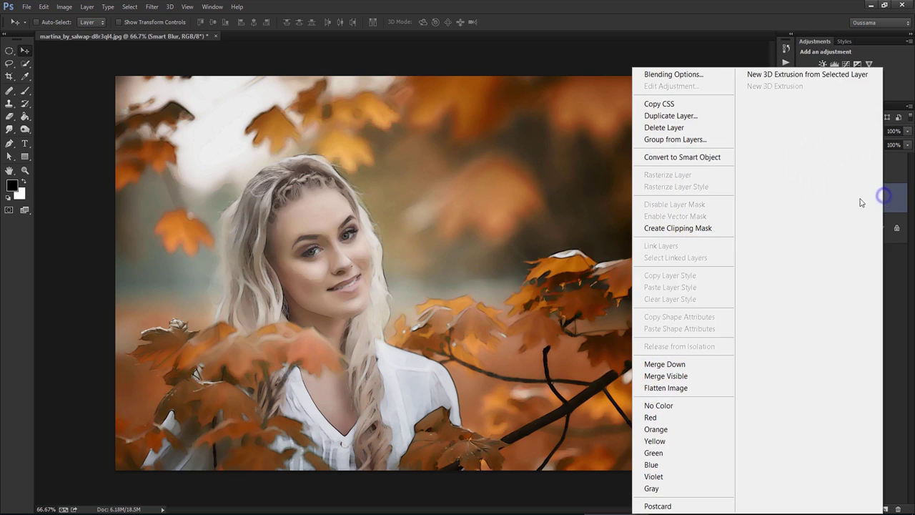
# Duplicate the Smart Blur layer as a new layer named Brush.
pyautogui.click(696, 119)
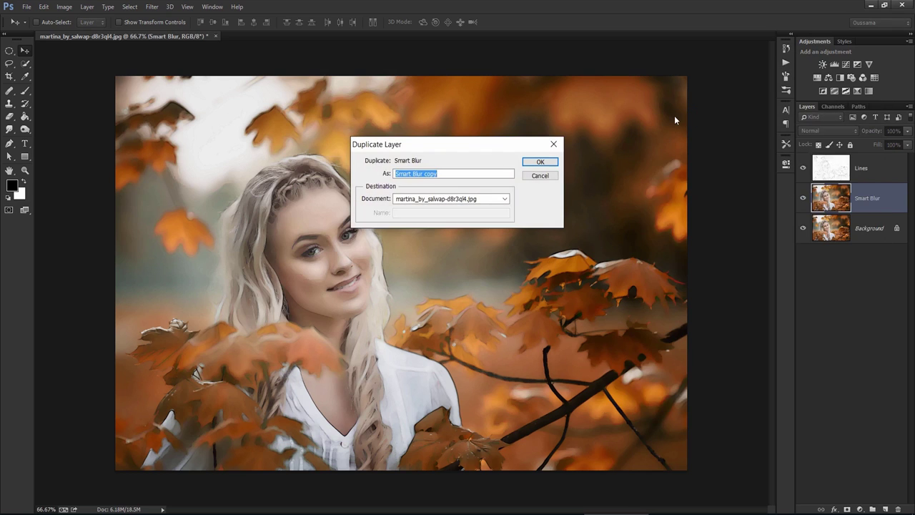
pyautogui.write('Br')
pyautogui.click(540, 161)
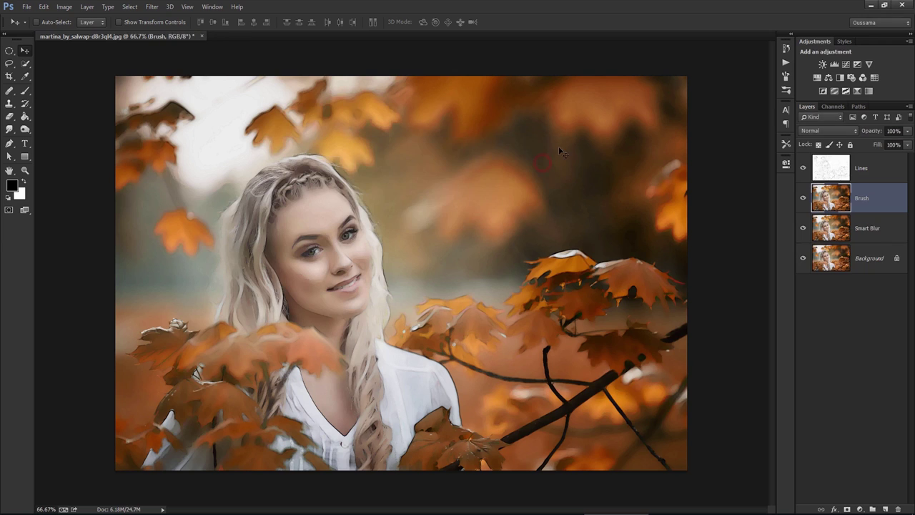
# Invert the Brush layer and set its blend mode to Color Dodge.
pyautogui.click(63, 7)
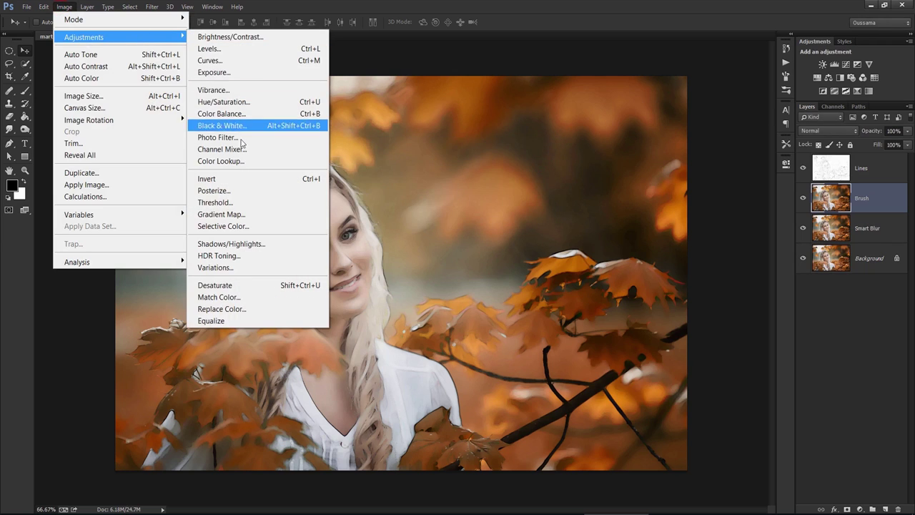
pyautogui.click(238, 178)
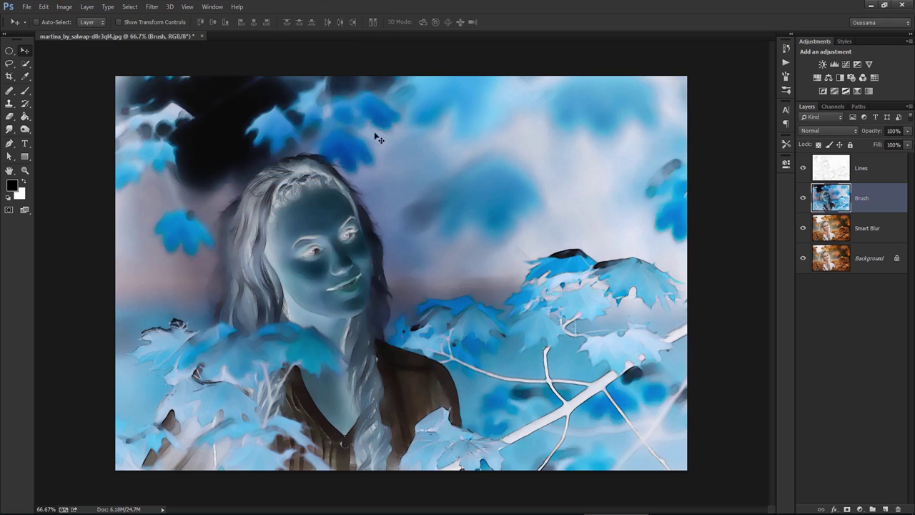
pyautogui.click(827, 133)
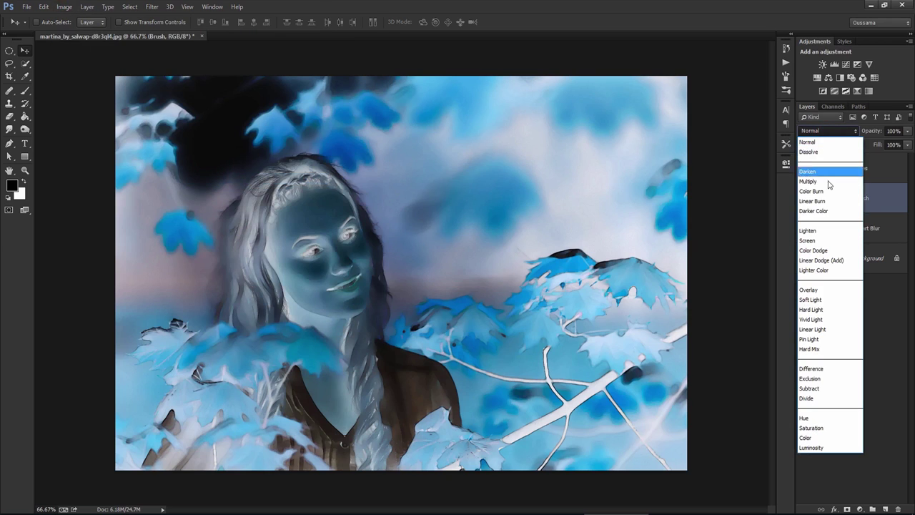
pyautogui.click(832, 251)
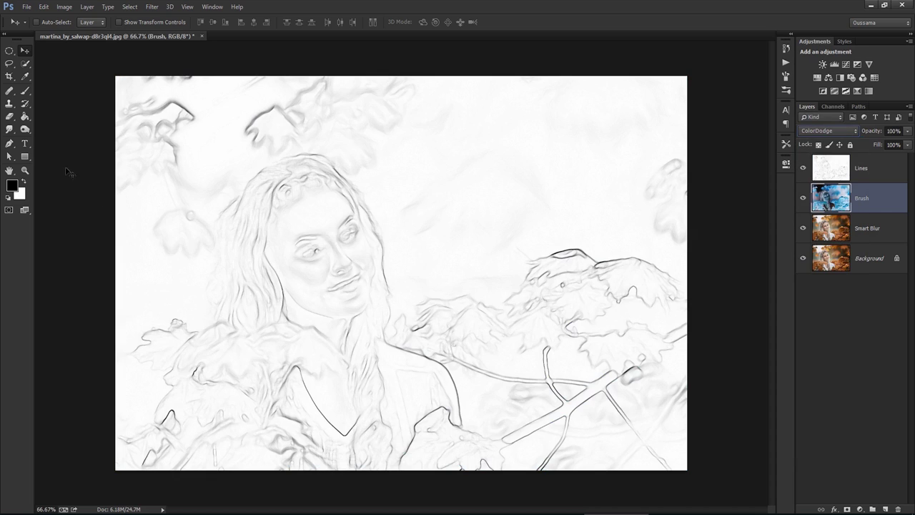
# Select the Brush tool and restore the default brush set, shown as a large list.
pyautogui.click(25, 92)
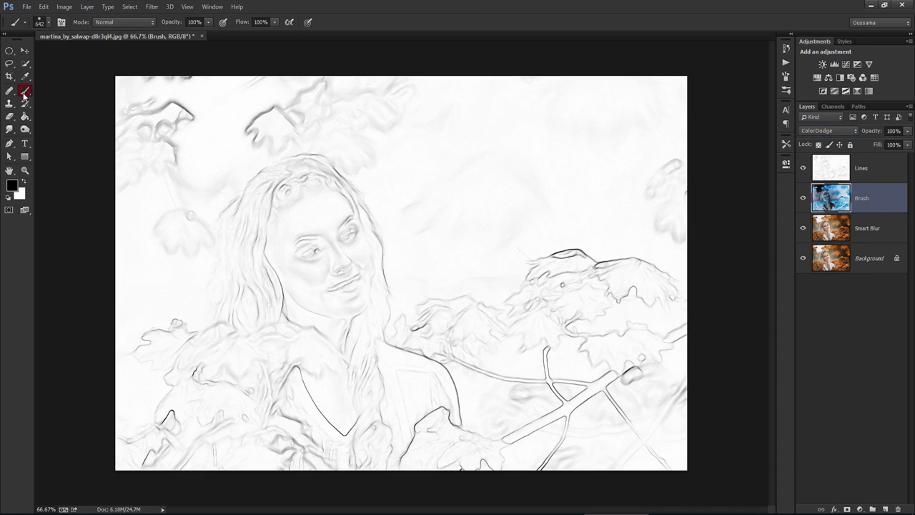
pyautogui.click(44, 24)
pyautogui.click(229, 39)
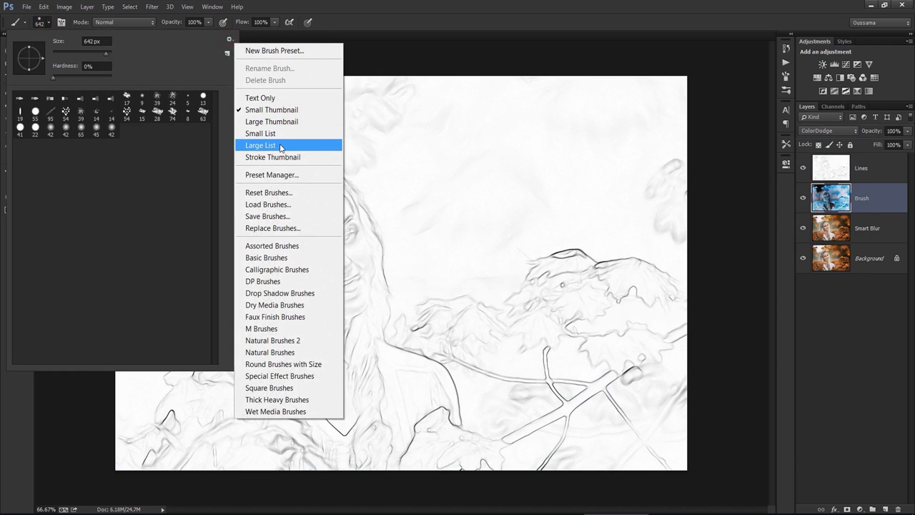
pyautogui.click(299, 148)
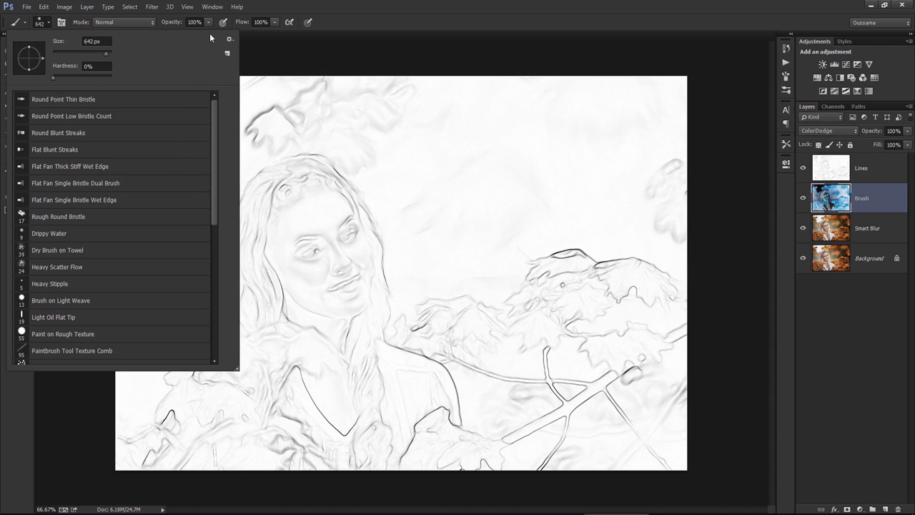
pyautogui.click(230, 40)
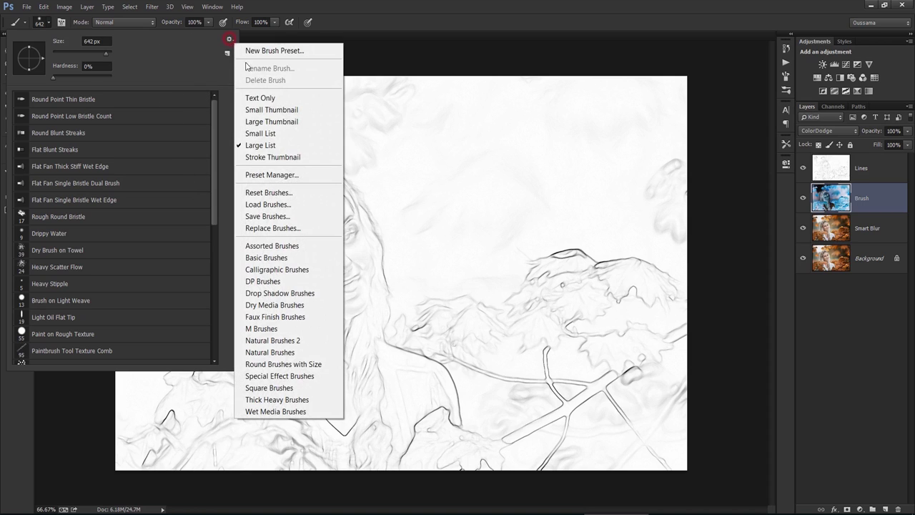
pyautogui.click(313, 193)
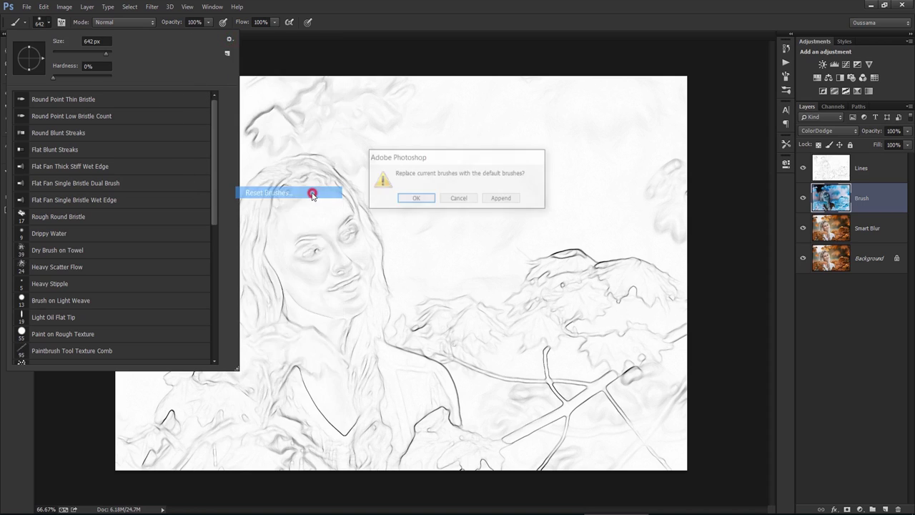
pyautogui.click(421, 201)
# Choose the Dry Brush preset with 10% opacity and 50% flow.
pyautogui.moveTo(213, 133); pyautogui.dragTo(214, 340)
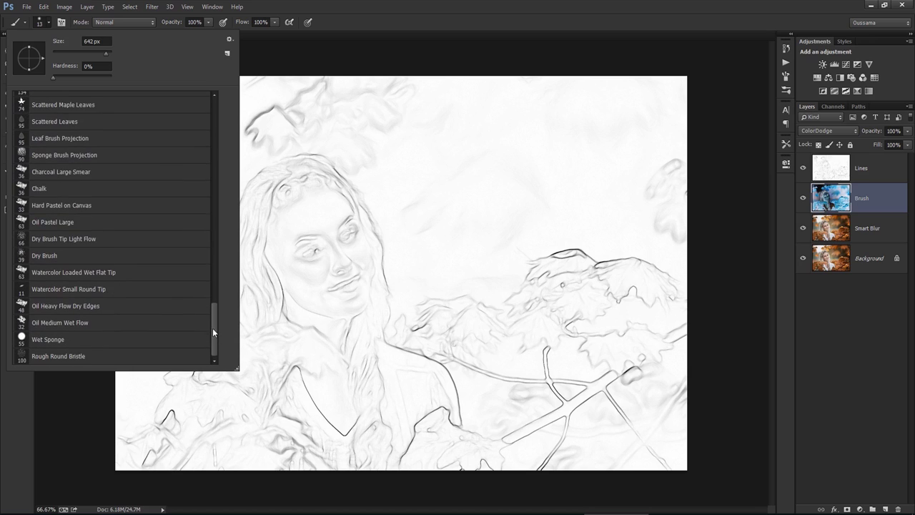
pyautogui.click(77, 258)
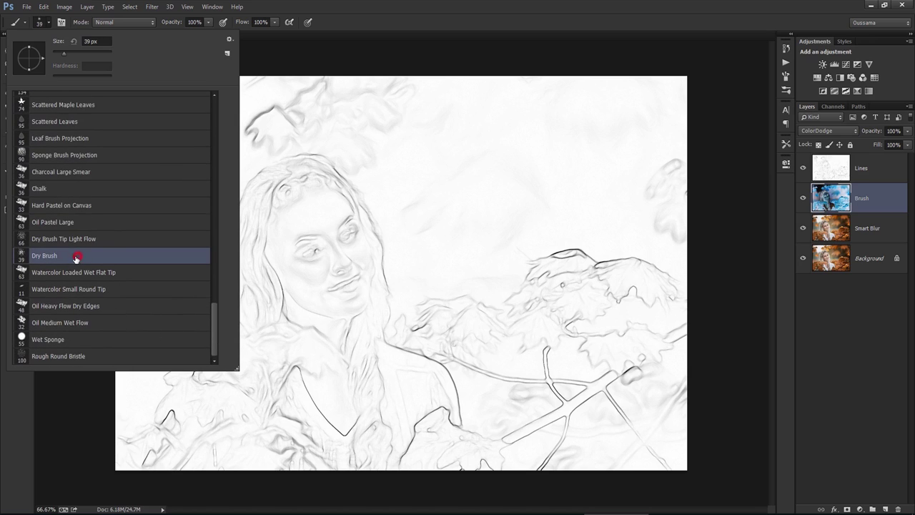
pyautogui.click(461, 12)
pyautogui.write('10')
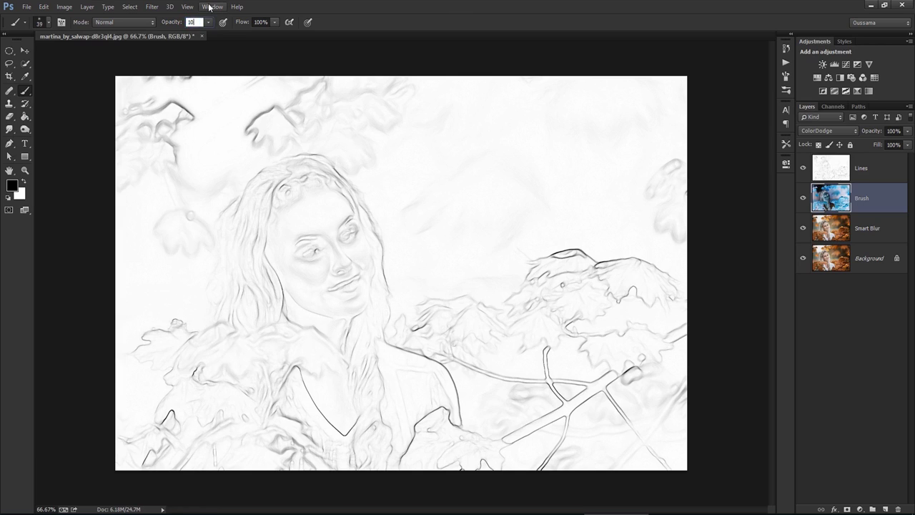
pyautogui.press('Return')
pyautogui.press('Tab')
pyautogui.write('50')
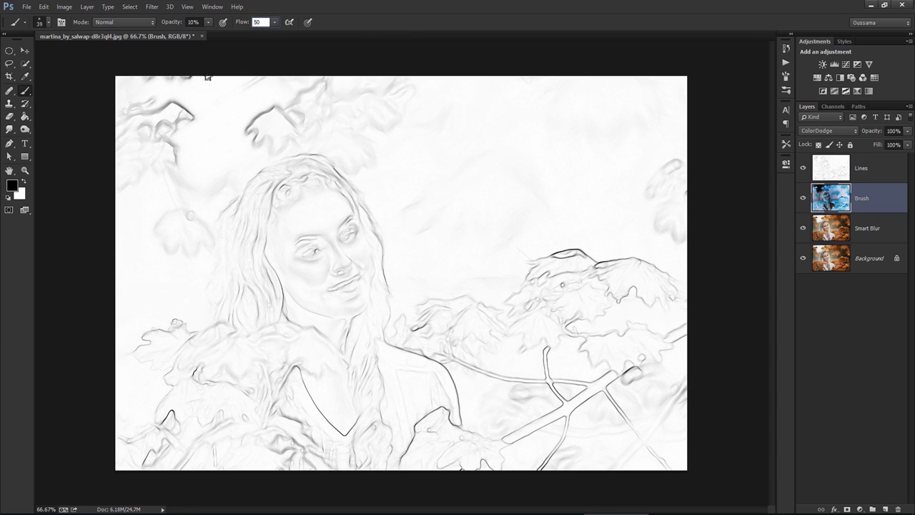
pyautogui.click(48, 22)
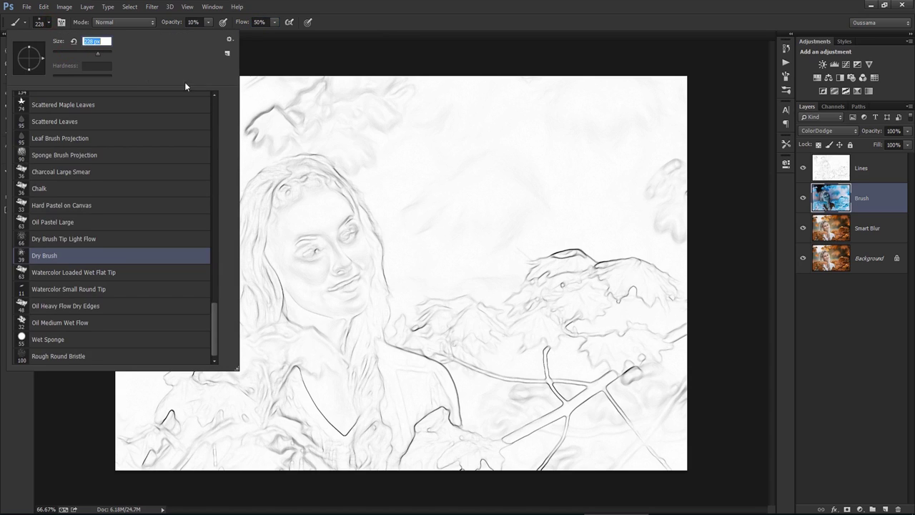
# Paint 326 px Dry Brush strokes over background, leaves and face to restore warm yellow and orange.
pyautogui.click(473, 23)
pyautogui.moveTo(654, 114); pyautogui.dragTo(406, 155)
pyautogui.moveTo(236, 161)
pyautogui.mouseDown()
pyautogui.moveTo(366, 290)
pyautogui.moveTo(140, 386)
pyautogui.mouseUp()
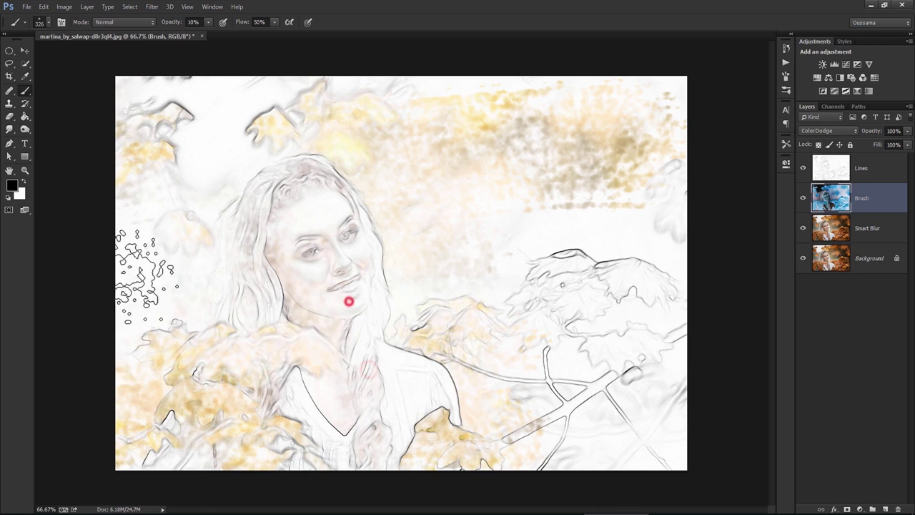
pyautogui.moveTo(369, 369)
pyautogui.mouseDown()
pyautogui.moveTo(647, 232)
pyautogui.moveTo(452, 154)
pyautogui.mouseUp()
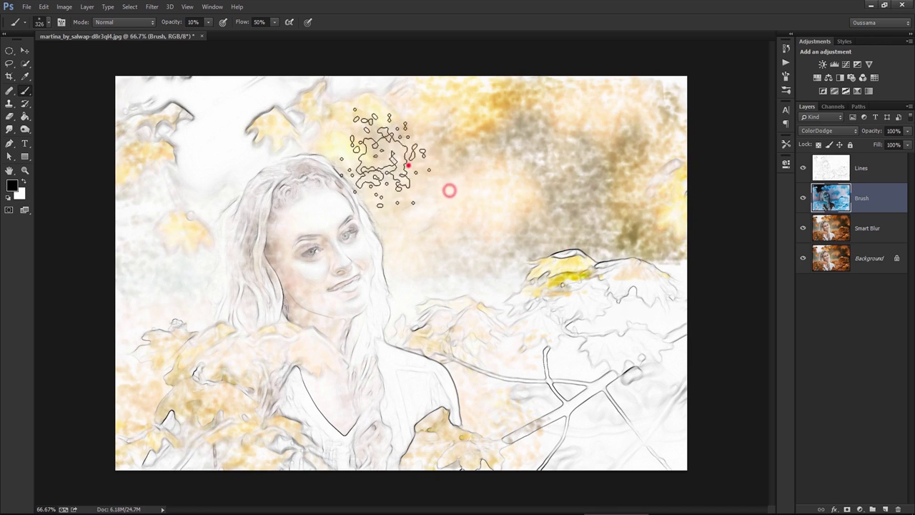
pyautogui.moveTo(451, 154)
pyautogui.mouseDown()
pyautogui.moveTo(495, 261)
pyautogui.moveTo(599, 310)
pyautogui.moveTo(649, 397)
pyautogui.moveTo(492, 415)
pyautogui.moveTo(654, 422)
pyautogui.mouseUp()
pyautogui.moveTo(685, 354)
pyautogui.mouseDown()
pyautogui.moveTo(680, 301)
pyautogui.moveTo(336, 307)
pyautogui.moveTo(153, 286)
pyautogui.moveTo(121, 368)
pyautogui.moveTo(307, 286)
pyautogui.moveTo(382, 119)
pyautogui.moveTo(507, 121)
pyautogui.moveTo(603, 164)
pyautogui.moveTo(522, 236)
pyautogui.moveTo(180, 286)
pyautogui.moveTo(79, 250)
pyautogui.moveTo(193, 133)
pyautogui.moveTo(153, 112)
pyautogui.moveTo(147, 258)
pyautogui.moveTo(307, 316)
pyautogui.moveTo(544, 327)
pyautogui.moveTo(565, 426)
pyautogui.moveTo(587, 415)
pyautogui.moveTo(551, 419)
pyautogui.moveTo(153, 348)
pyautogui.moveTo(207, 275)
pyautogui.moveTo(255, 153)
pyautogui.moveTo(139, 194)
pyautogui.moveTo(255, 153)
pyautogui.moveTo(650, 222)
pyautogui.mouseUp()
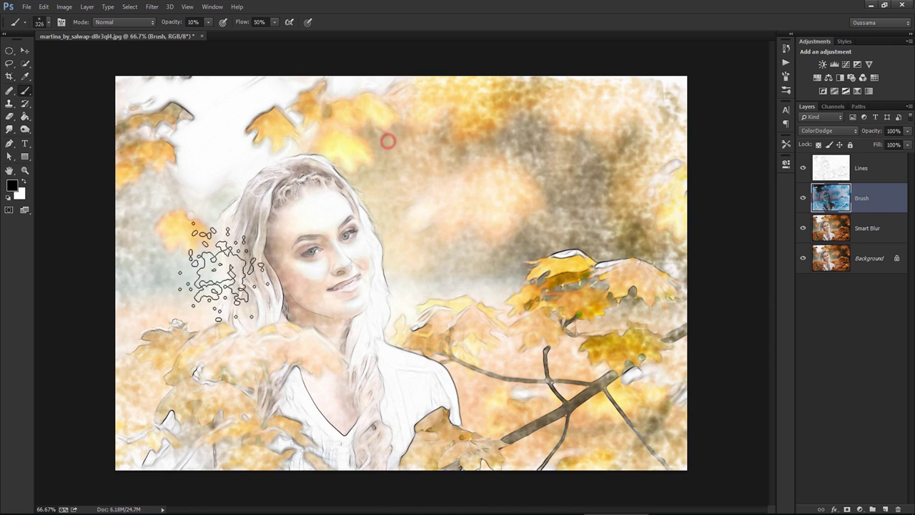
pyautogui.click(49, 24)
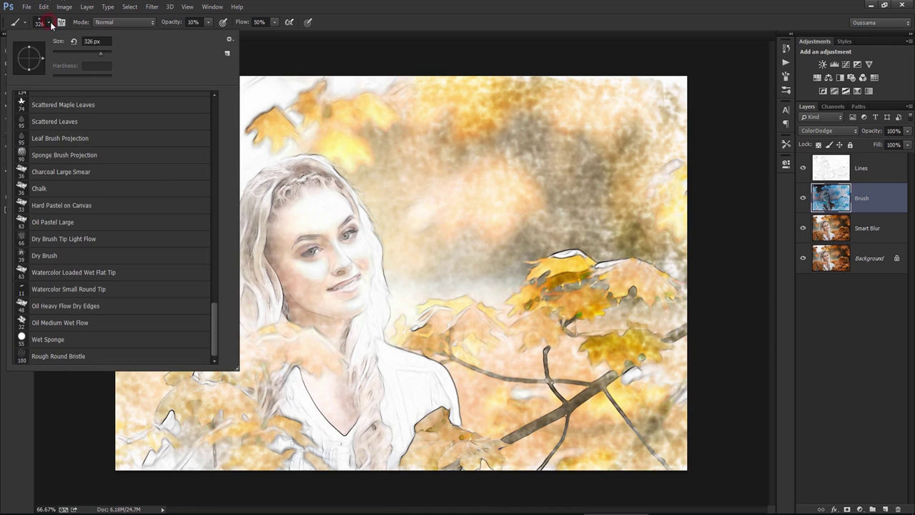
# Load Wet Media Brushes, pick Watercolor Textured Surface, and set brush opacity to 50%.
pyautogui.click(229, 41)
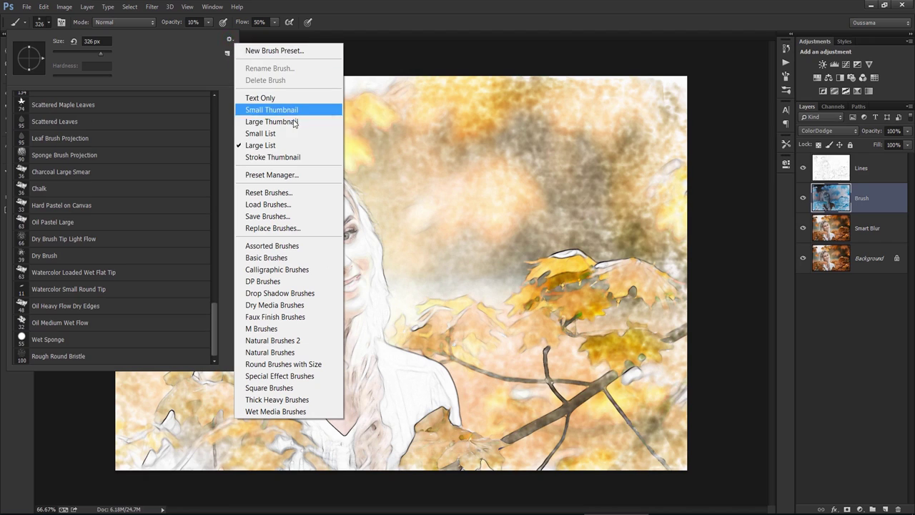
pyautogui.click(319, 412)
pyautogui.click(415, 200)
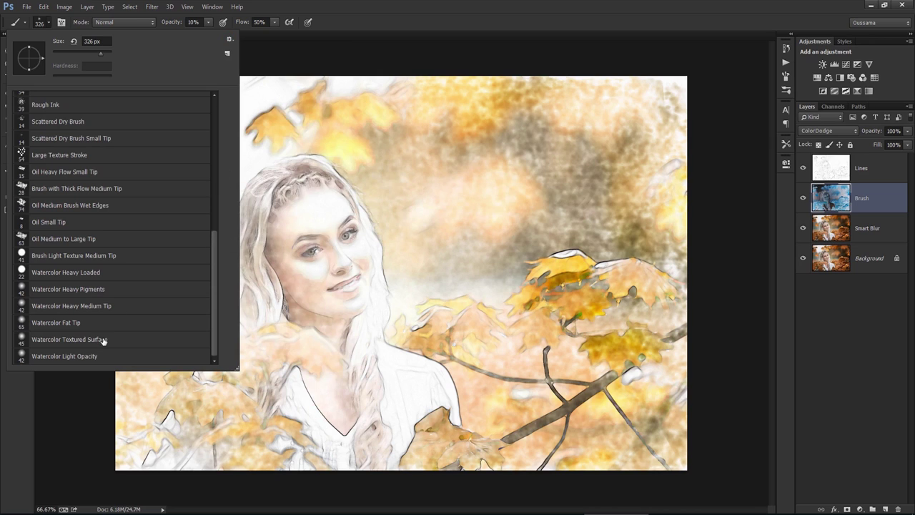
pyautogui.click(73, 342)
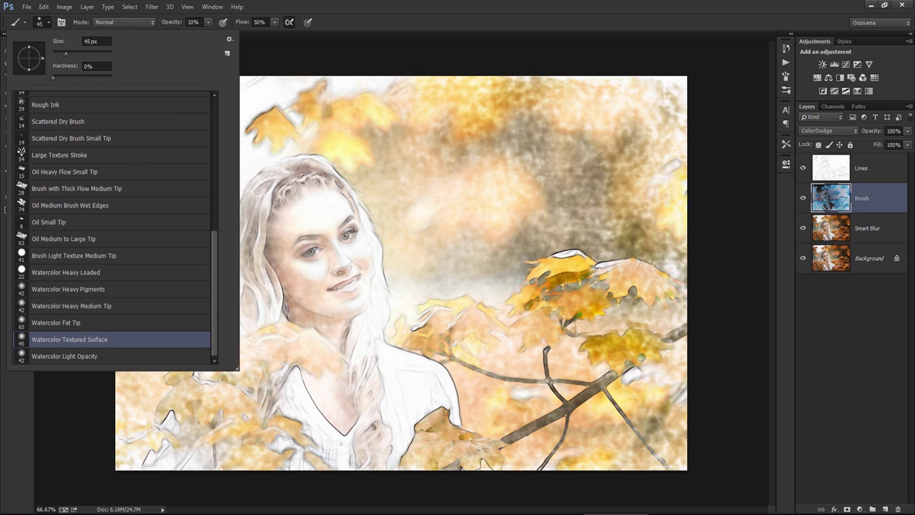
pyautogui.click(194, 22)
pyautogui.write('50')
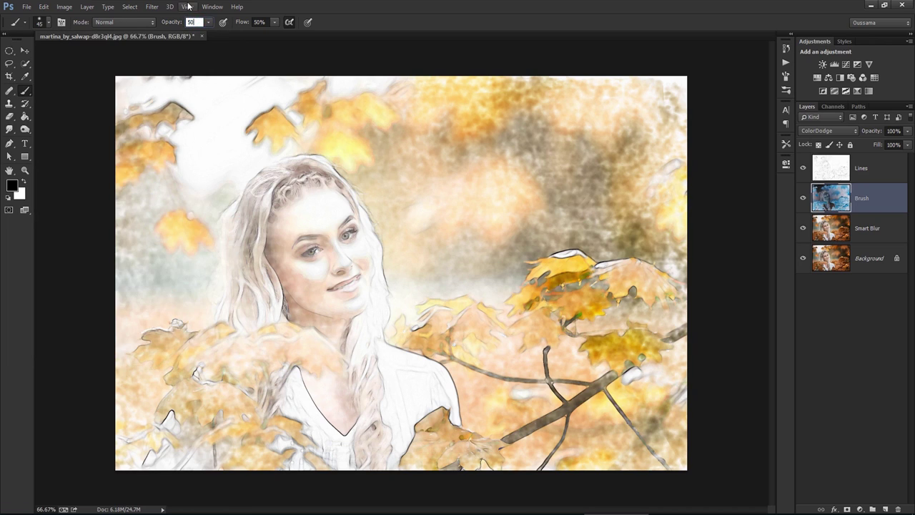
pyautogui.press('Return')
# Enlarge the watercolor brush to 407 px and paint deeper orange and brown over background, leaves and hair.
pyautogui.click(39, 22)
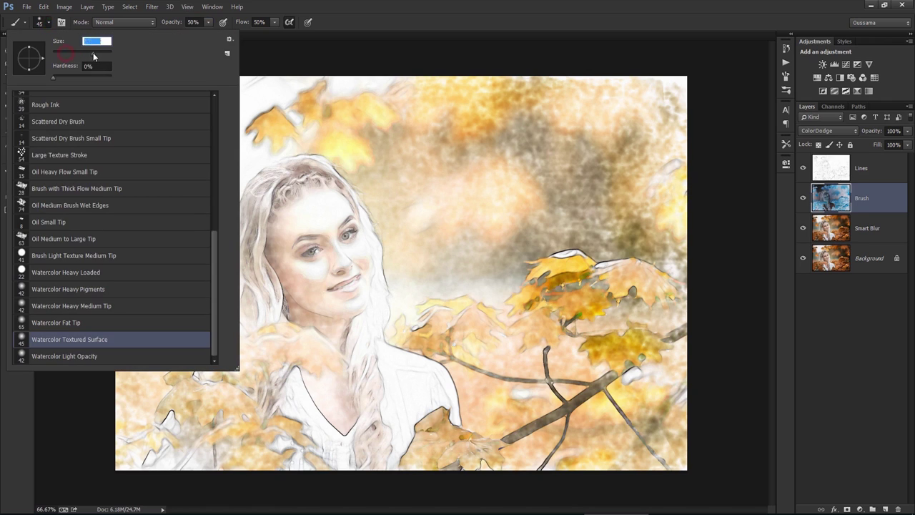
pyautogui.moveTo(98, 53); pyautogui.dragTo(103, 53)
pyautogui.moveTo(550, 183)
pyautogui.mouseDown()
pyautogui.moveTo(519, 195)
pyautogui.moveTo(440, 262)
pyautogui.mouseUp()
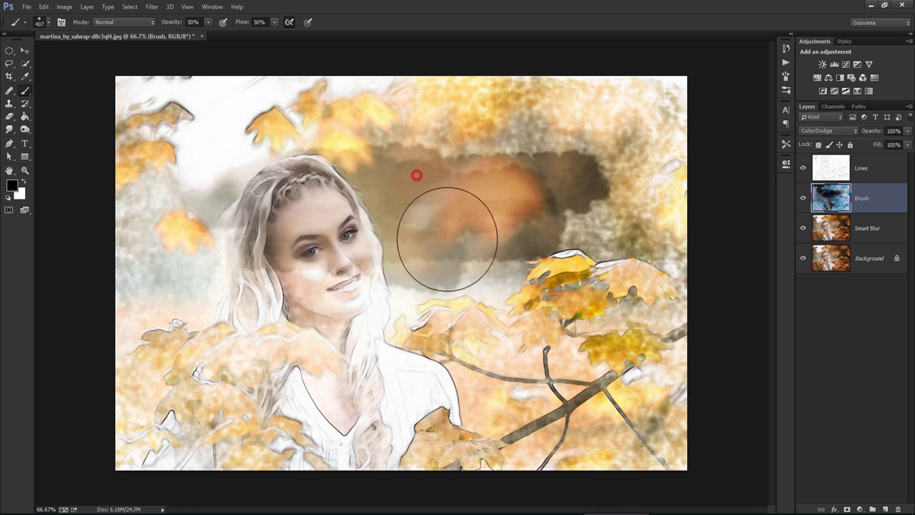
pyautogui.moveTo(592, 306)
pyautogui.mouseDown()
pyautogui.moveTo(457, 365)
pyautogui.moveTo(262, 388)
pyautogui.moveTo(259, 412)
pyautogui.moveTo(364, 423)
pyautogui.mouseUp()
pyautogui.moveTo(443, 143)
pyautogui.mouseDown()
pyautogui.moveTo(351, 123)
pyautogui.moveTo(259, 186)
pyautogui.mouseUp()
pyautogui.moveTo(491, 223)
pyautogui.mouseDown()
pyautogui.moveTo(458, 180)
pyautogui.moveTo(445, 126)
pyautogui.moveTo(613, 236)
pyautogui.moveTo(609, 244)
pyautogui.mouseUp()
pyautogui.moveTo(613, 339)
pyautogui.mouseDown()
pyautogui.moveTo(429, 430)
pyautogui.moveTo(552, 266)
pyautogui.moveTo(255, 368)
pyautogui.moveTo(240, 297)
pyautogui.moveTo(410, 239)
pyautogui.moveTo(491, 272)
pyautogui.moveTo(309, 301)
pyautogui.moveTo(255, 184)
pyautogui.moveTo(296, 188)
pyautogui.moveTo(491, 337)
pyautogui.moveTo(503, 415)
pyautogui.moveTo(368, 419)
pyautogui.moveTo(537, 368)
pyautogui.moveTo(398, 128)
pyautogui.moveTo(262, 127)
pyautogui.moveTo(214, 204)
pyautogui.moveTo(332, 323)
pyautogui.moveTo(502, 335)
pyautogui.moveTo(323, 342)
pyautogui.moveTo(508, 186)
pyautogui.moveTo(325, 373)
pyautogui.moveTo(372, 313)
pyautogui.moveTo(450, 294)
pyautogui.mouseUp()
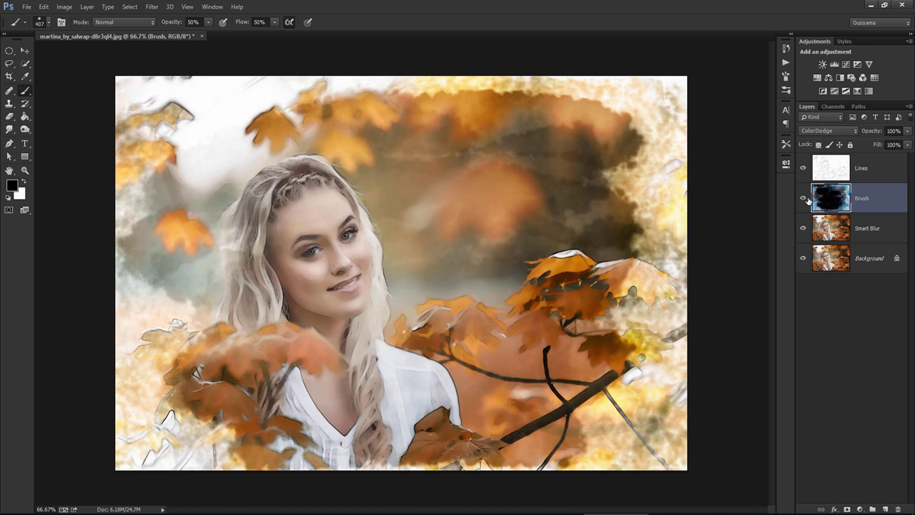
pyautogui.click(887, 167)
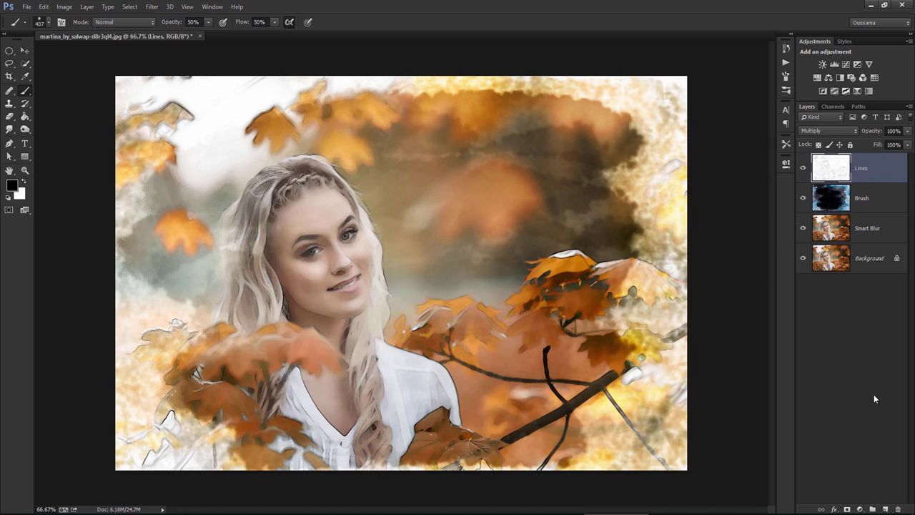
# Create Layer 1 above Lines and stamp a merged Multiply copy of visible layers into it via Apply Image.
pyautogui.click(887, 509)
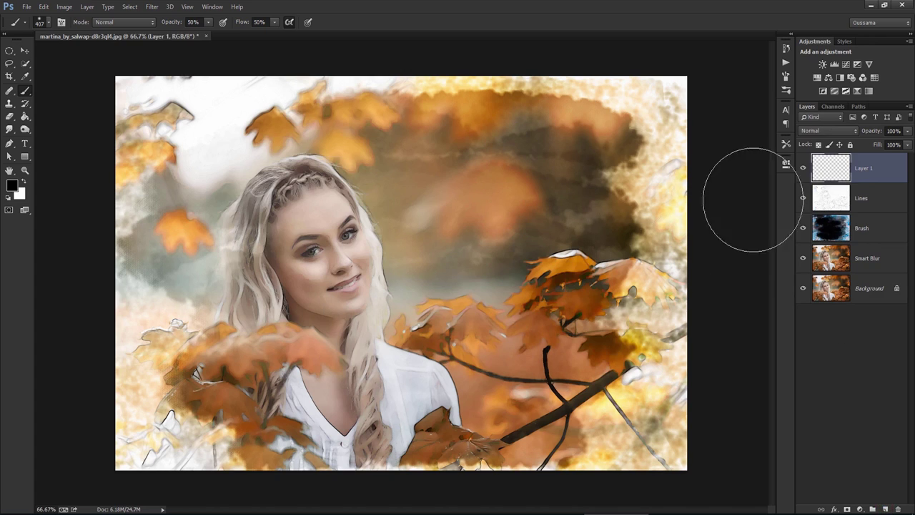
pyautogui.click(64, 6)
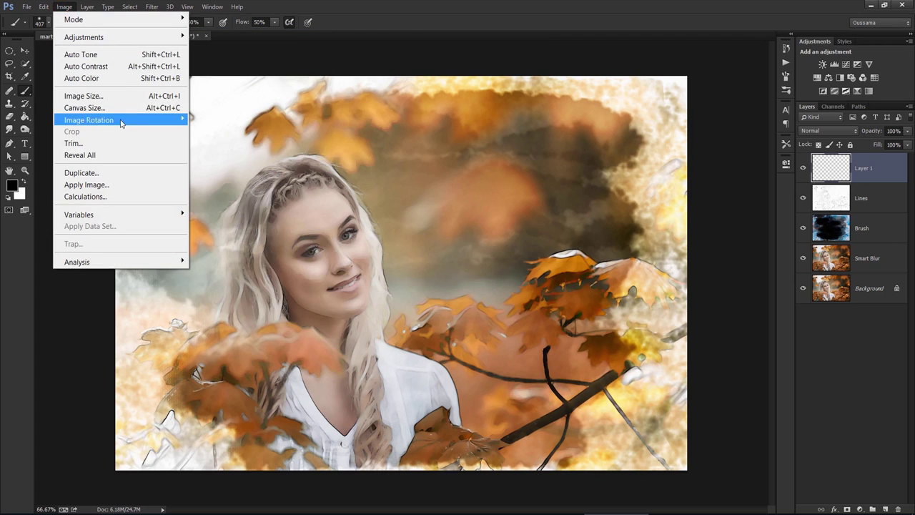
pyautogui.click(117, 185)
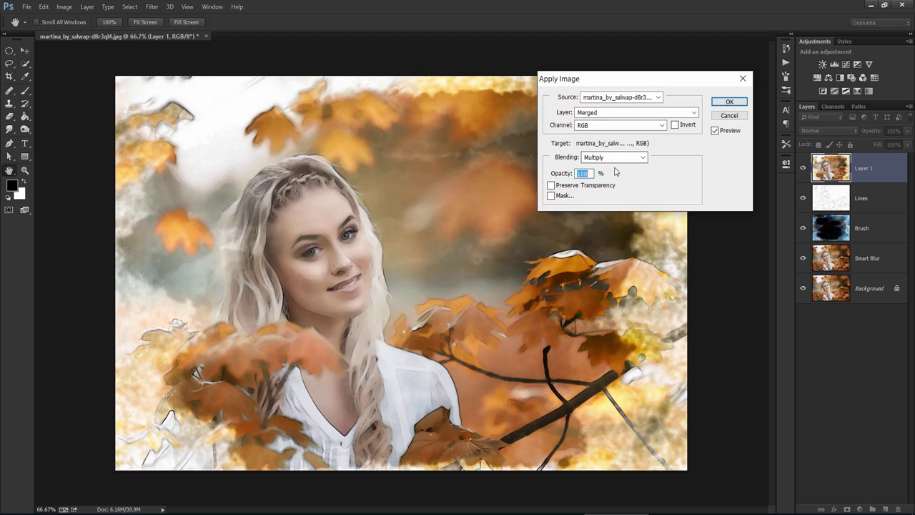
pyautogui.click(735, 104)
pyautogui.press('b')
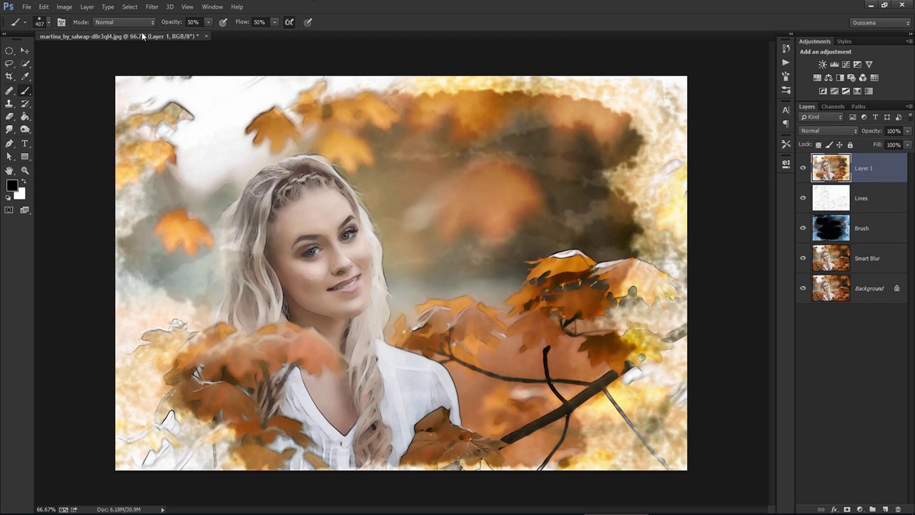
pyautogui.click(25, 50)
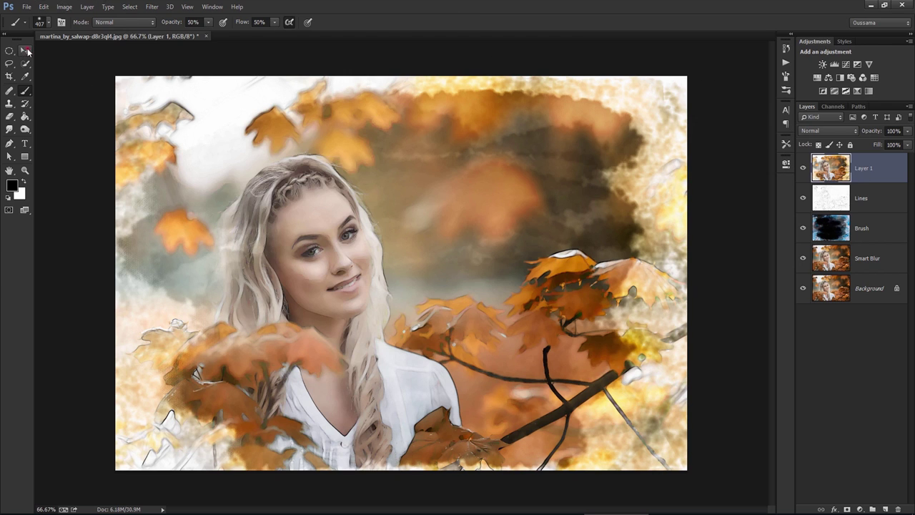
# Apply a Sandstone Texturizer at 85% scaling with low relief to the merged layer.
pyautogui.click(152, 7)
pyautogui.click(177, 55)
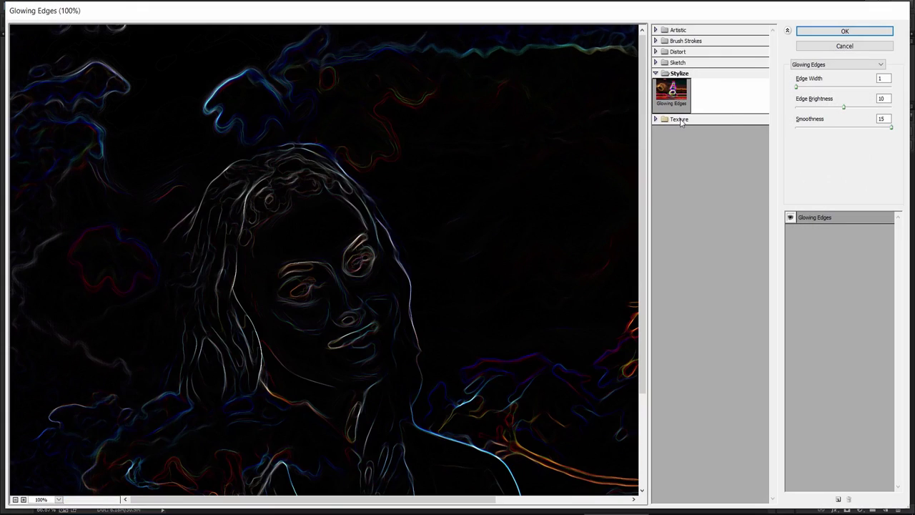
pyautogui.click(679, 120)
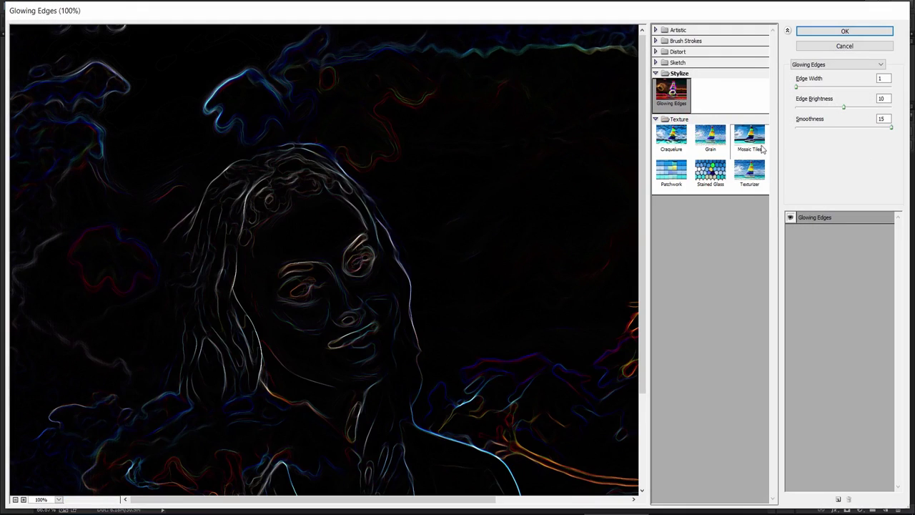
pyautogui.click(755, 177)
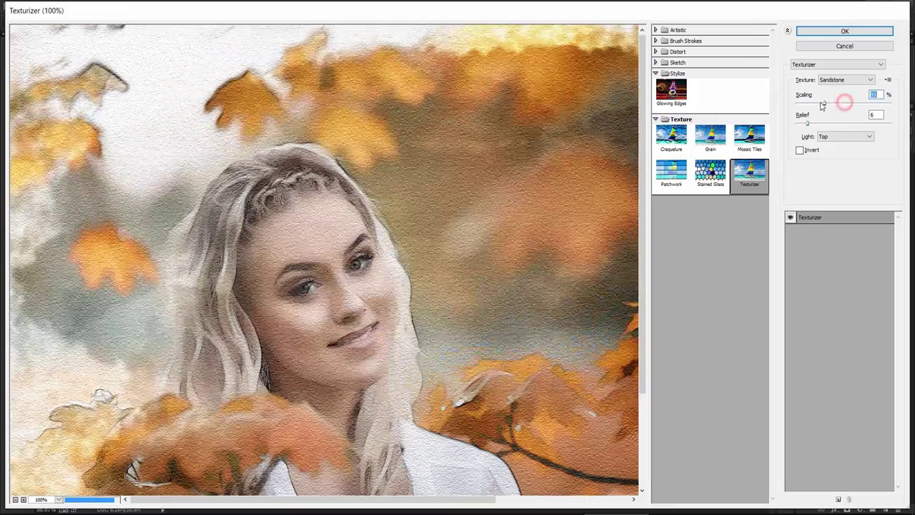
pyautogui.moveTo(845, 103); pyautogui.dragTo(817, 104)
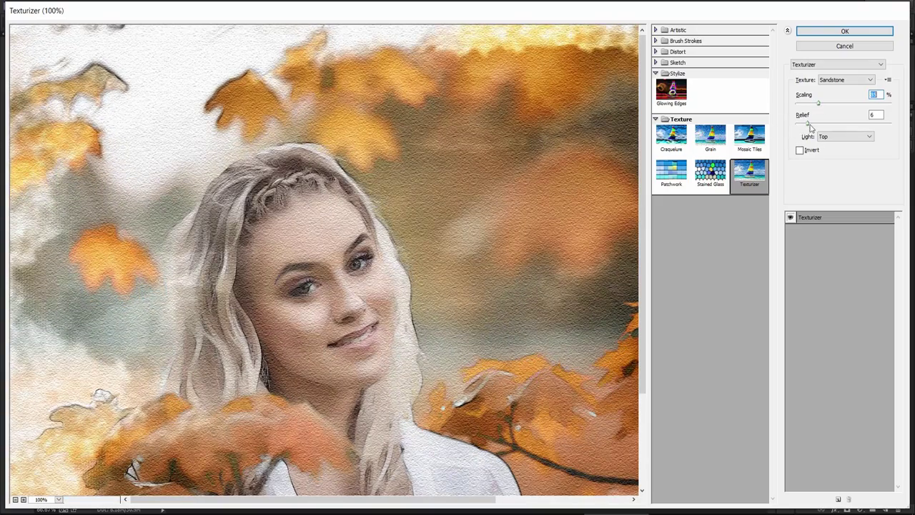
pyautogui.moveTo(809, 123); pyautogui.dragTo(806, 124)
pyautogui.click(838, 80)
pyautogui.click(836, 108)
pyautogui.moveTo(803, 124); pyautogui.dragTo(807, 124)
pyautogui.click(807, 123)
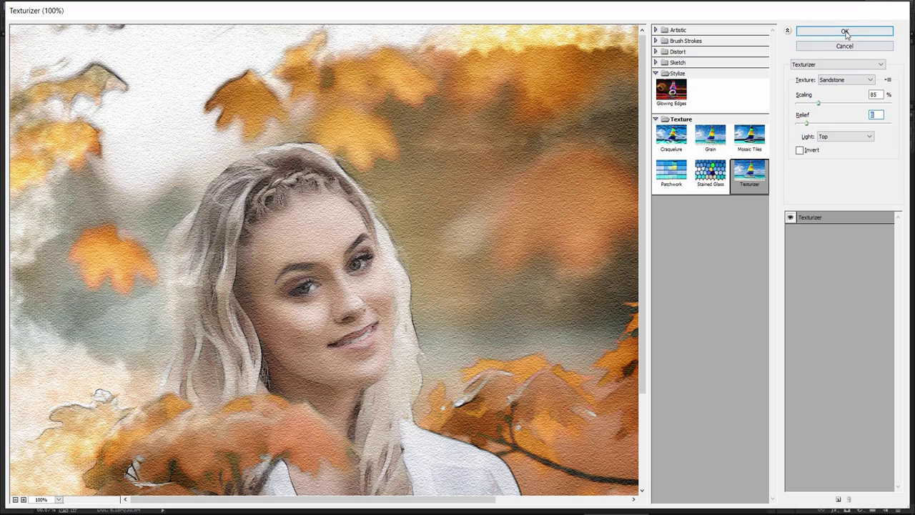
pyautogui.click(846, 33)
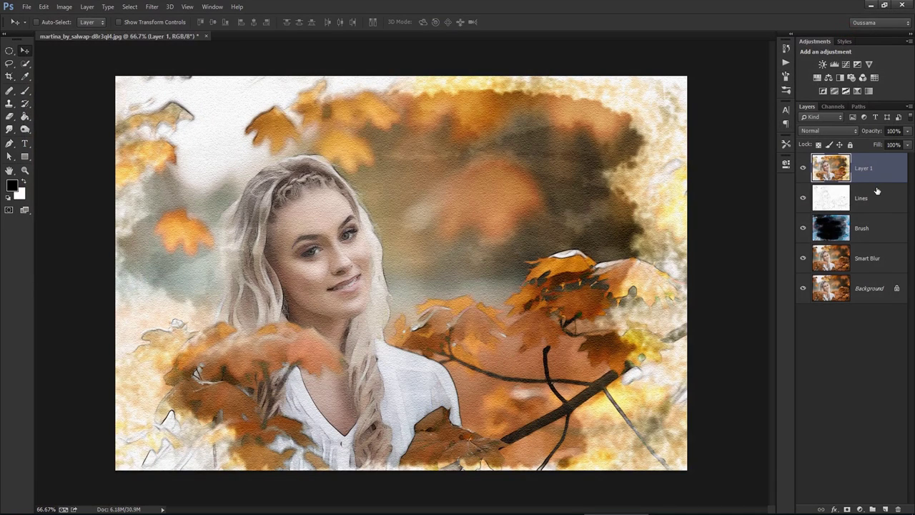
# Add a Vibrance adjustment layer with vibrance pushed up, then add a Curves layer above it.
pyautogui.click(870, 64)
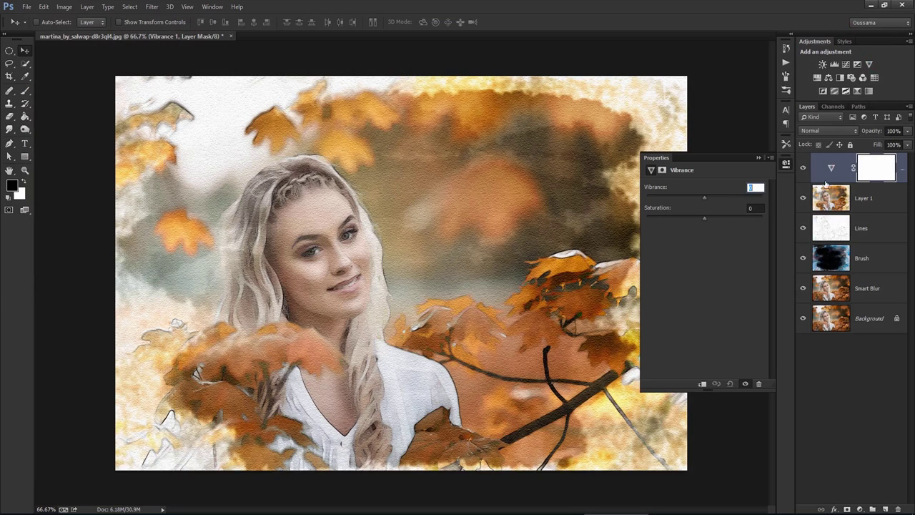
pyautogui.moveTo(704, 198); pyautogui.dragTo(724, 199)
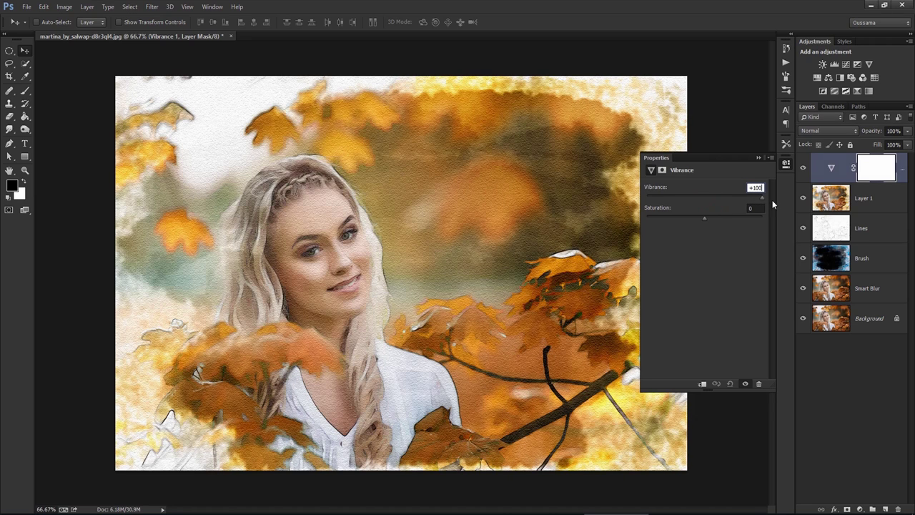
pyautogui.click(785, 165)
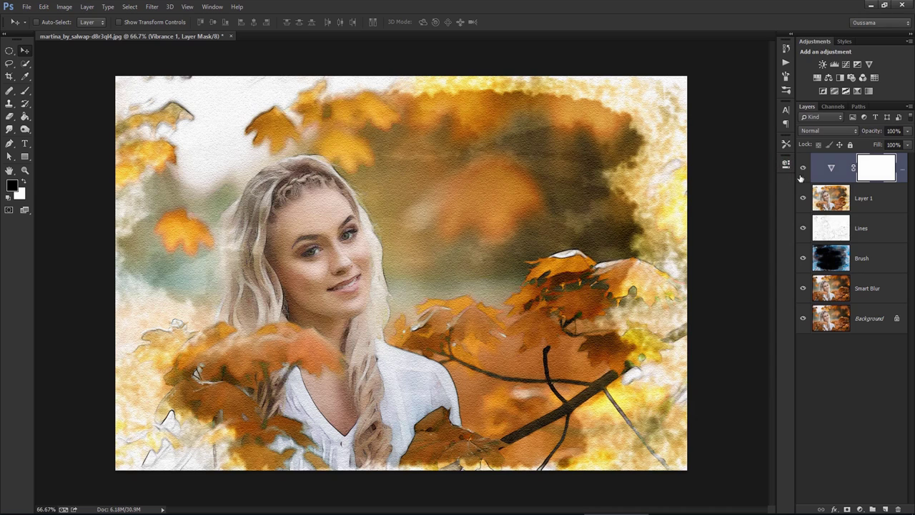
pyautogui.click(846, 65)
# In the Curves Blue channel, raise the black point and lower the white point and midtones.
pyautogui.click(699, 201)
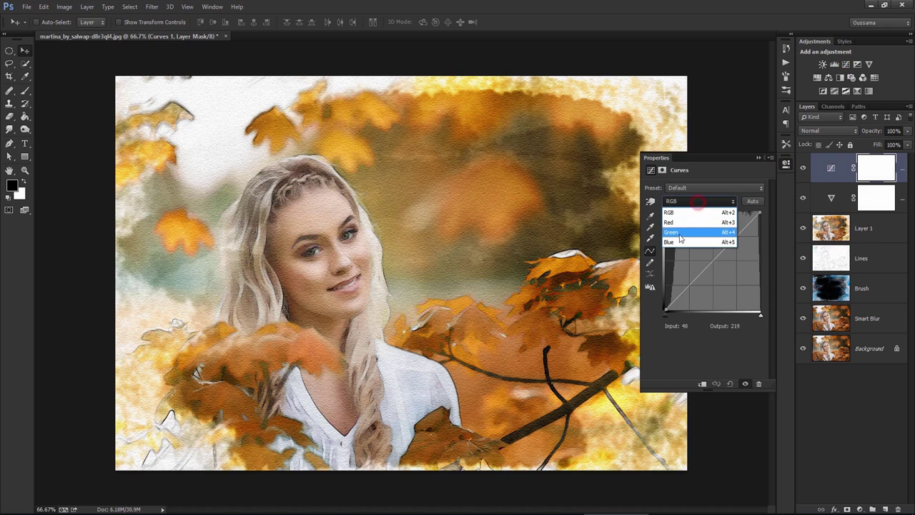
pyautogui.click(678, 242)
pyautogui.moveTo(665, 312); pyautogui.dragTo(665, 304)
pyautogui.moveTo(761, 210); pyautogui.dragTo(760, 238)
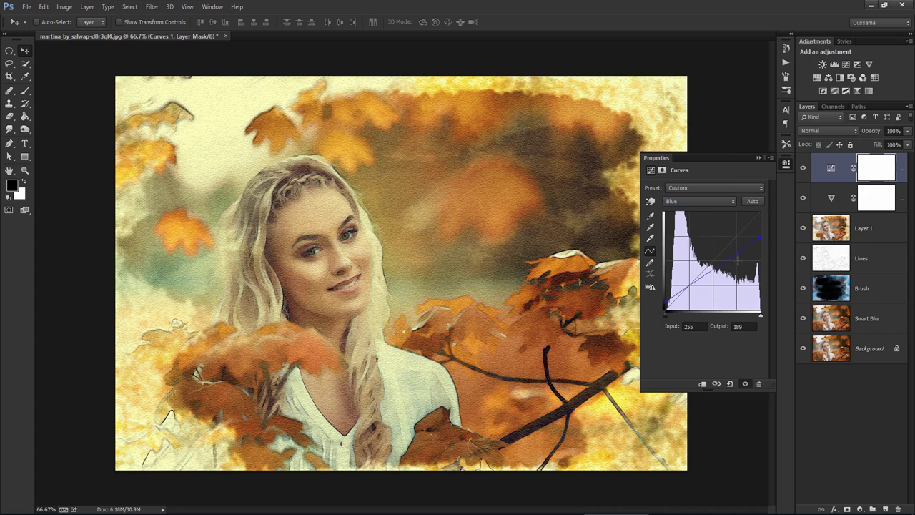
pyautogui.moveTo(730, 262); pyautogui.dragTo(710, 271)
# Lift the Red channel midtones slightly and set the Curves layer opacity to 80%.
pyautogui.click(708, 201)
pyautogui.click(708, 216)
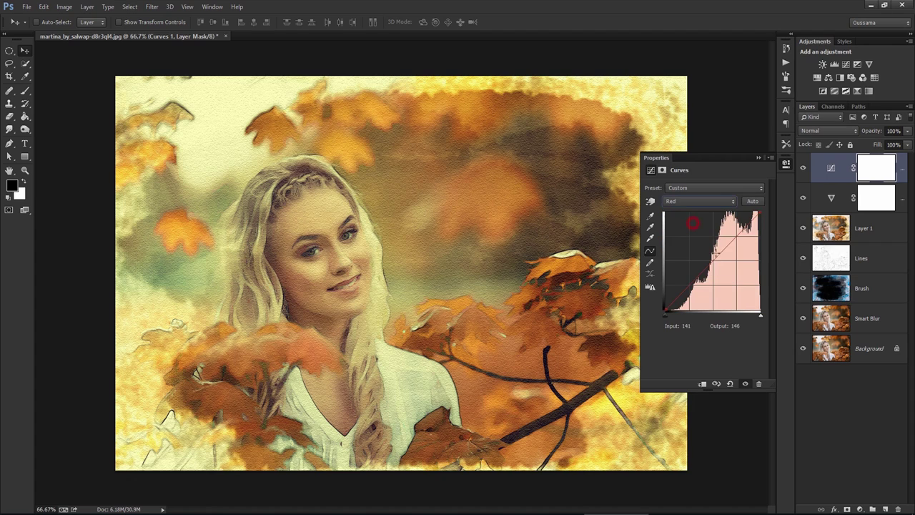
pyautogui.moveTo(713, 262); pyautogui.dragTo(711, 258)
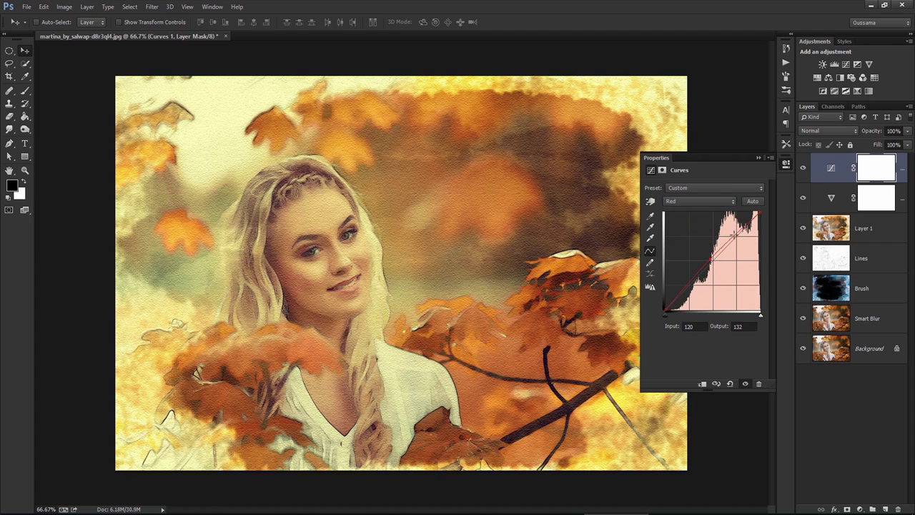
pyautogui.click(789, 163)
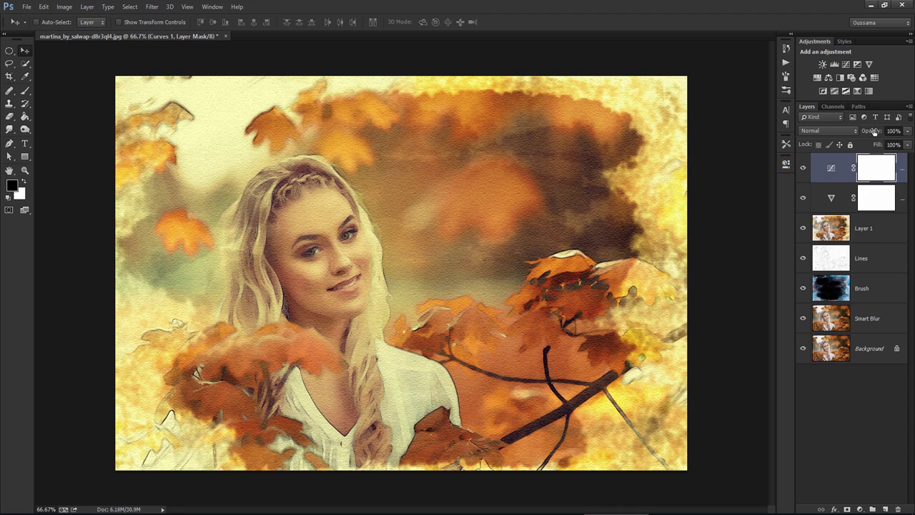
pyautogui.moveTo(876, 134); pyautogui.dragTo(877, 134)
# Fit the image in the window and toggle layer visibility to compare the original photo with the painting.
pyautogui.hotkey('ctrl', '0')
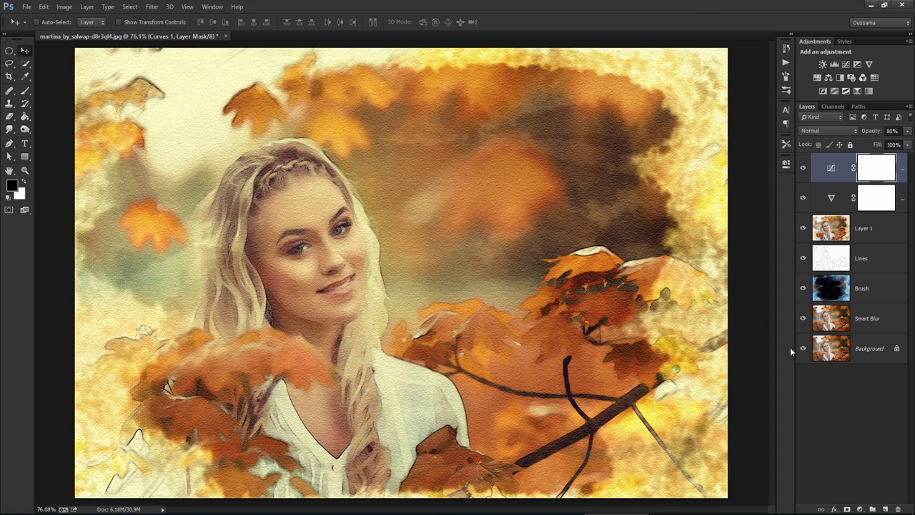
pyautogui.keyDown('alt'); pyautogui.click(803, 349); pyautogui.keyUp('alt')
pyautogui.keyDown('alt'); pyautogui.click(803, 351); pyautogui.keyUp('alt')
pyautogui.keyDown('alt'); pyautogui.click(803, 351); pyautogui.keyUp('alt')
pyautogui.keyDown('alt'); pyautogui.click(804, 352); pyautogui.keyUp('alt')
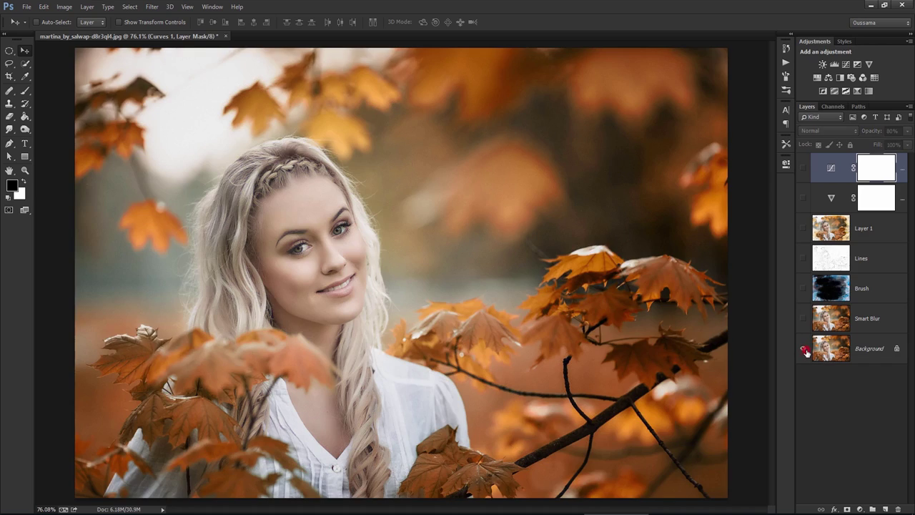
pyautogui.keyDown('alt'); pyautogui.click(805, 351); pyautogui.keyUp('alt')
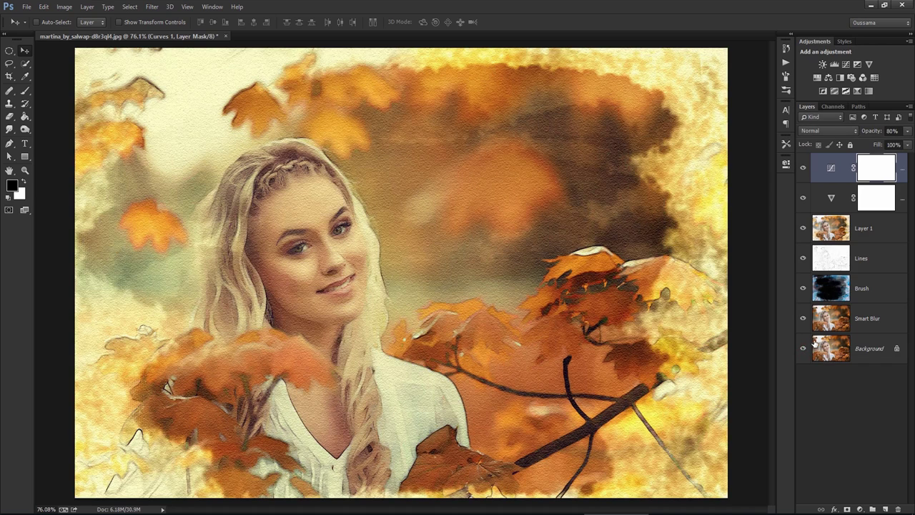